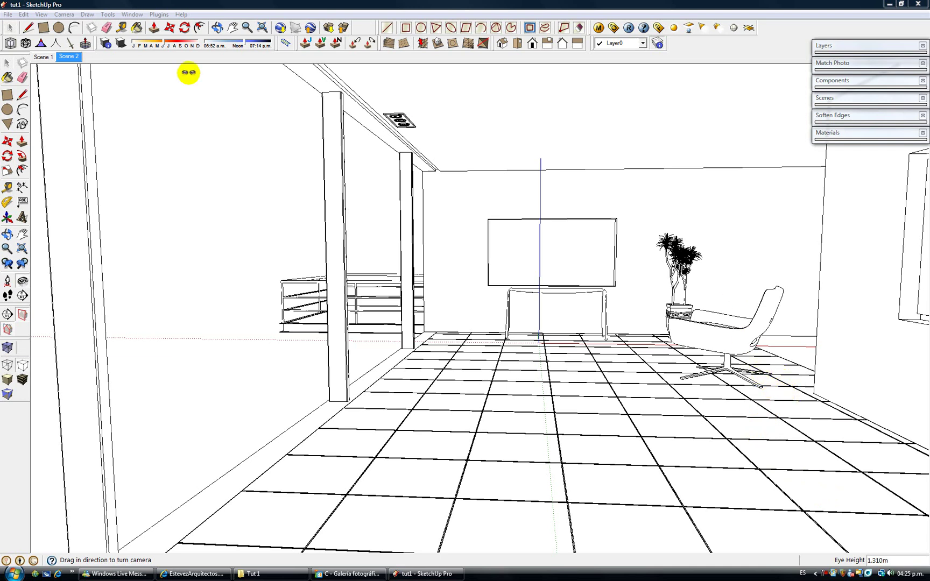
- Switch to Scene 2 and display the model shaded with textures
{"action": "left_click", "coordinate": [71, 57]}
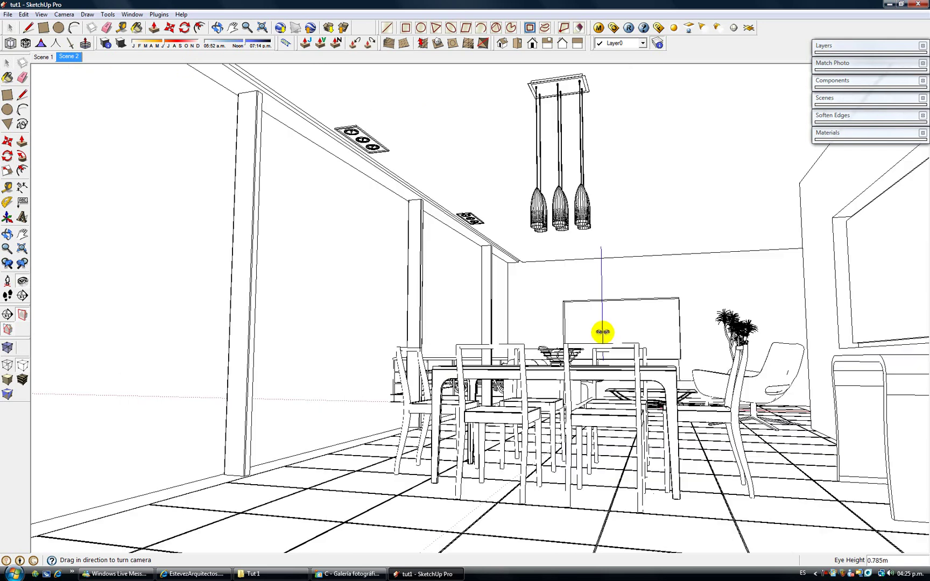
{"action": "left_click", "coordinate": [22, 381]}
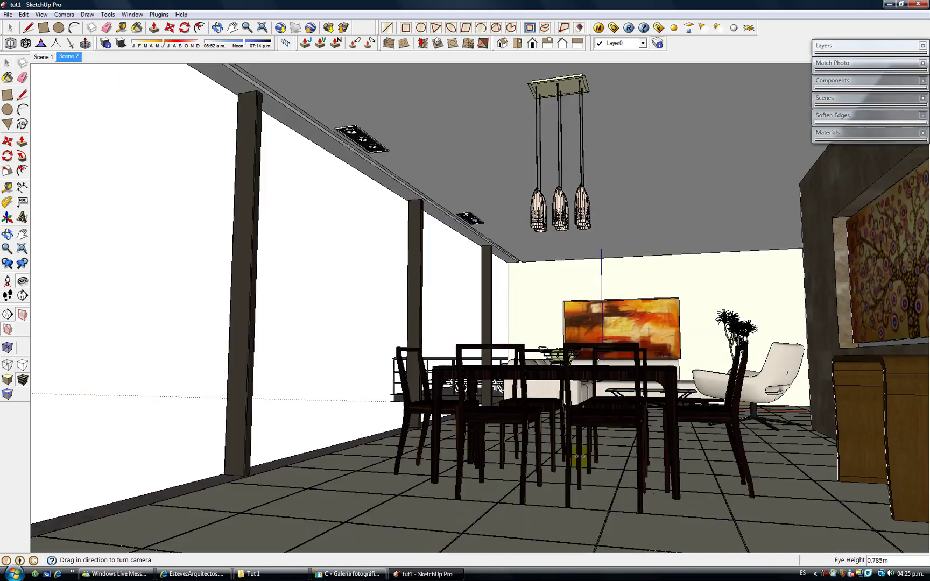
- Examine the floor tiles and their joints in front of the dining furniture
{"action": "key", "text": "o"}
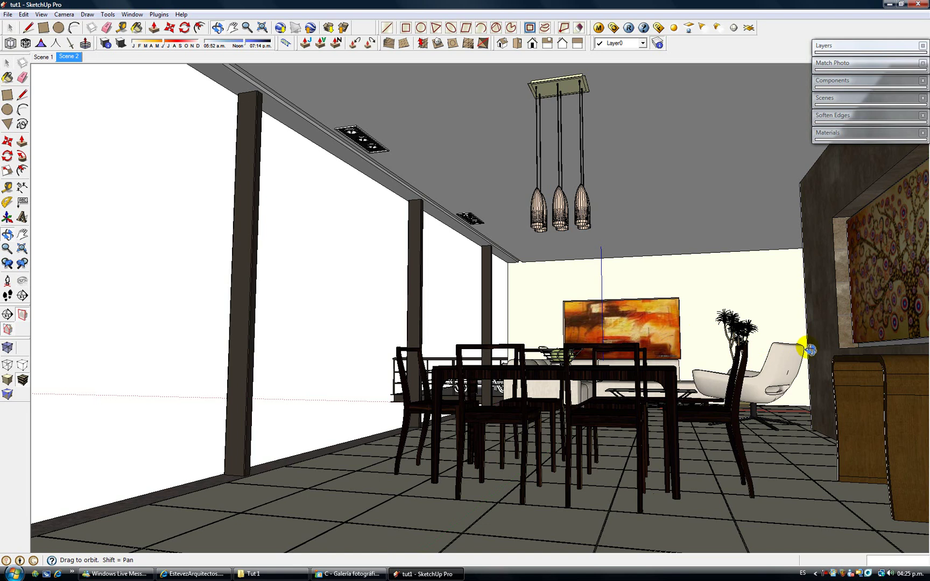
{"action": "middle_click_drag", "start_coordinate": [670, 355], "coordinate": [502, 370]}
{"action": "scroll", "coordinate": [751, 390], "scroll_direction": "up", "scroll_amount": 1}
{"action": "scroll", "coordinate": [561, 338], "scroll_direction": "up", "scroll_amount": 2}
{"action": "middle_click_drag", "start_coordinate": [561, 338], "coordinate": [490, 342], "text": "shift"}
{"action": "scroll", "coordinate": [503, 347], "scroll_direction": "down", "scroll_amount": 2}
{"action": "left_click_drag", "start_coordinate": [489, 343], "coordinate": [446, 399]}
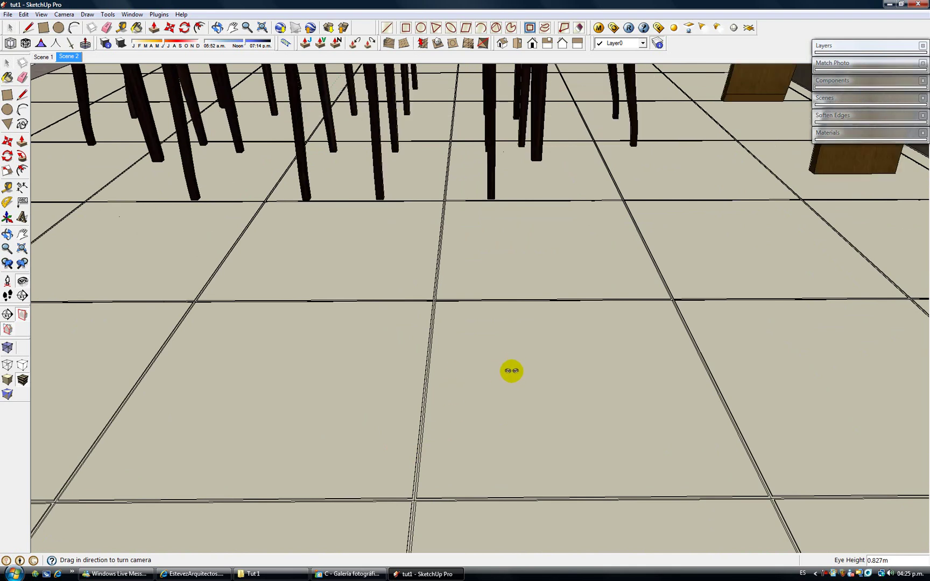
- Examine the wooden console table, the stone-tiled wall and the tree painting in its recess
{"action": "key", "text": "space"}
{"action": "middle_click_drag", "start_coordinate": [530, 332], "coordinate": [583, 313]}
{"action": "scroll", "coordinate": [583, 313], "scroll_direction": "up", "scroll_amount": 1}
{"action": "scroll", "coordinate": [575, 315], "scroll_direction": "up", "scroll_amount": 2}
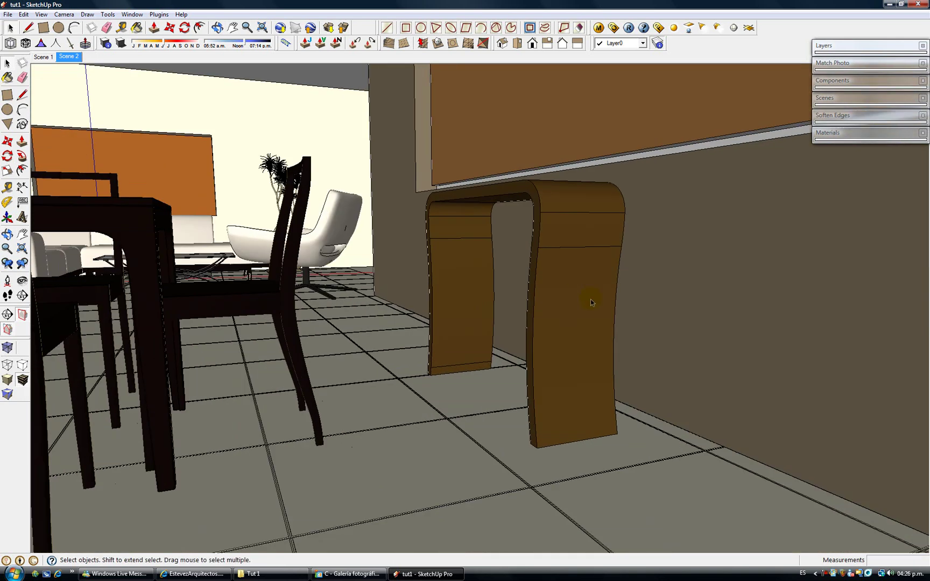
{"action": "middle_click_drag", "start_coordinate": [669, 289], "coordinate": [759, 342]}
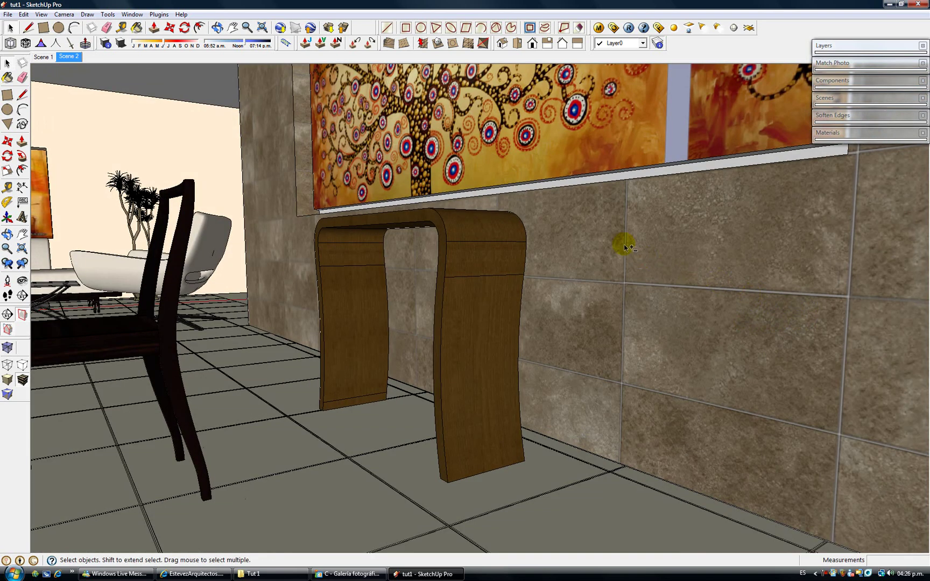
{"action": "middle_click_drag", "start_coordinate": [591, 241], "coordinate": [652, 386]}
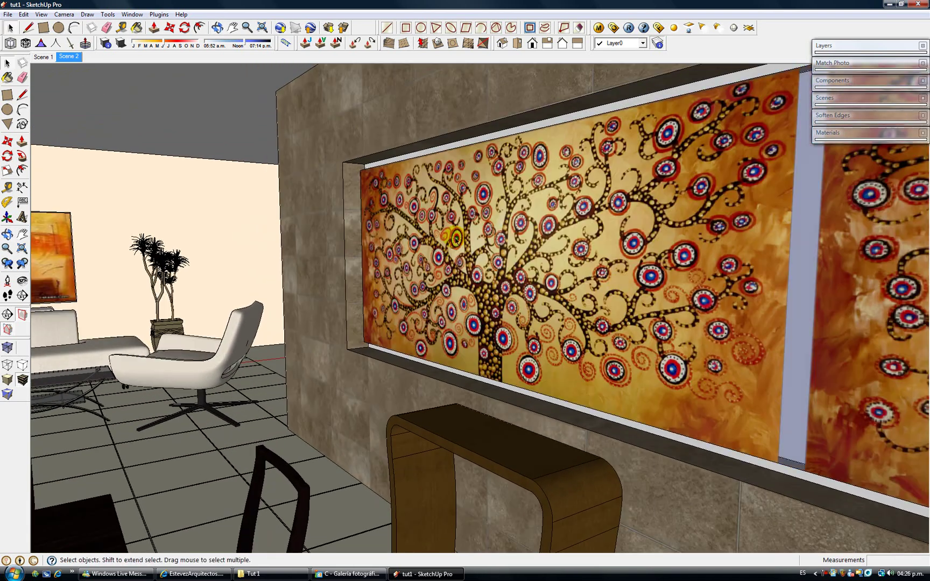
{"action": "mouse_move", "coordinate": [620, 289]}
{"action": "middle_mouse_down"}
{"action": "mouse_move", "coordinate": [532, 284]}
{"action": "mouse_move", "coordinate": [608, 288]}
{"action": "mouse_move", "coordinate": [613, 303]}
{"action": "middle_mouse_up"}
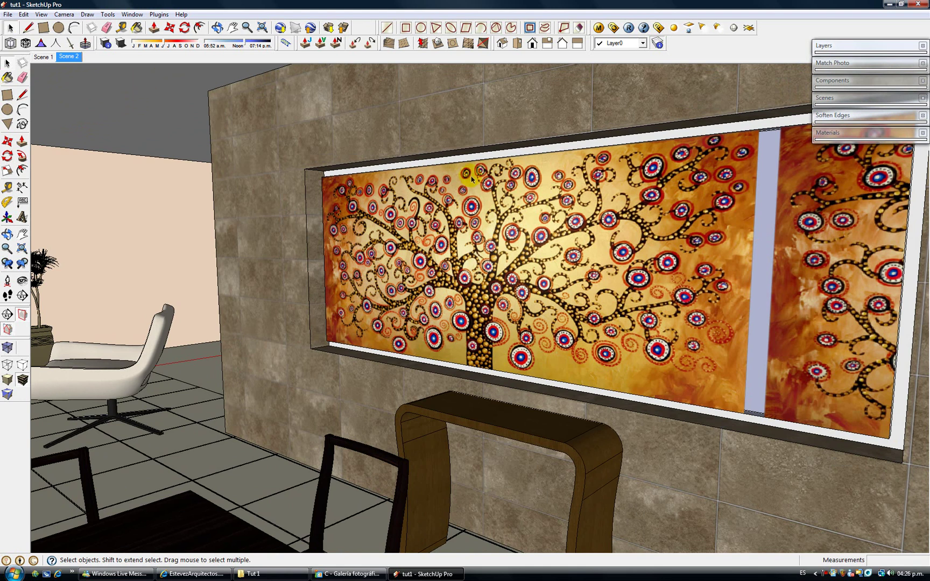
{"action": "middle_click_drag", "start_coordinate": [591, 210], "coordinate": [904, 345]}
- Look over the whole interior from the window columns to the dining table and pendant lamps
{"action": "middle_click_drag", "start_coordinate": [610, 309], "coordinate": [344, 297], "text": "shift"}
{"action": "middle_click_drag", "start_coordinate": [555, 317], "coordinate": [477, 320]}
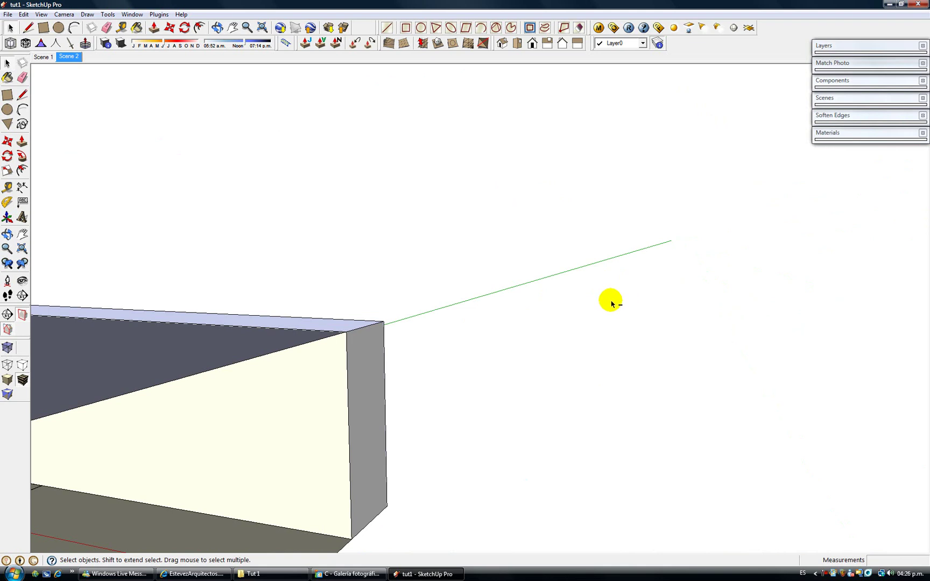
{"action": "scroll", "coordinate": [402, 338], "scroll_direction": "down", "scroll_amount": 5}
{"action": "middle_click_drag", "start_coordinate": [402, 338], "coordinate": [332, 291]}
{"action": "scroll", "coordinate": [344, 289], "scroll_direction": "up", "scroll_amount": 3}
{"action": "scroll", "coordinate": [355, 289], "scroll_direction": "up", "scroll_amount": 4}
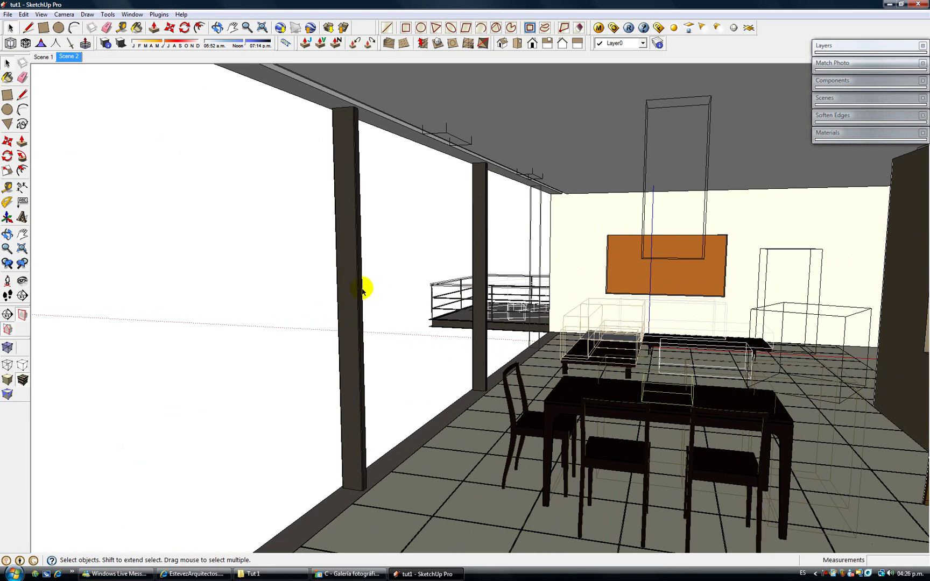
{"action": "middle_click_drag", "start_coordinate": [421, 297], "coordinate": [656, 245]}
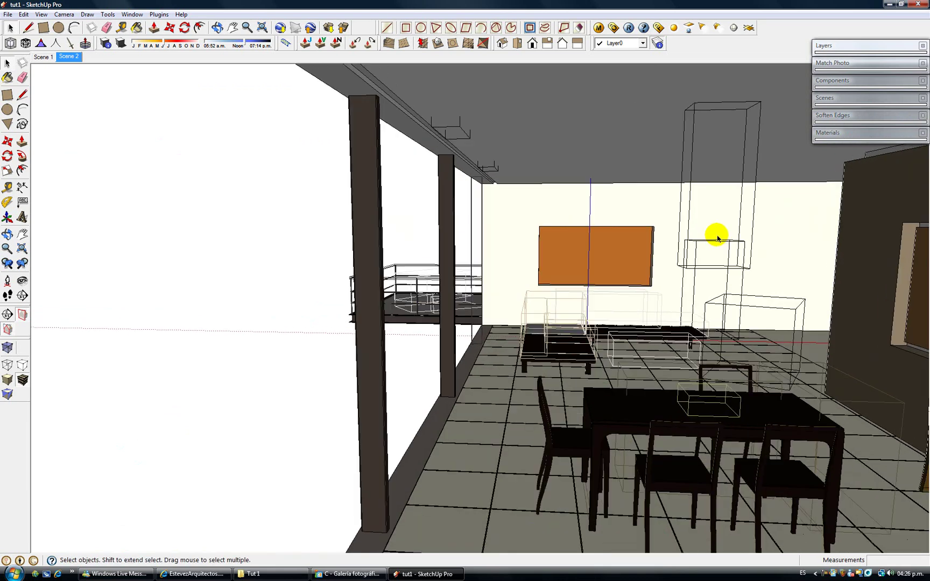
{"action": "scroll", "coordinate": [714, 235], "scroll_direction": "up", "scroll_amount": 2}
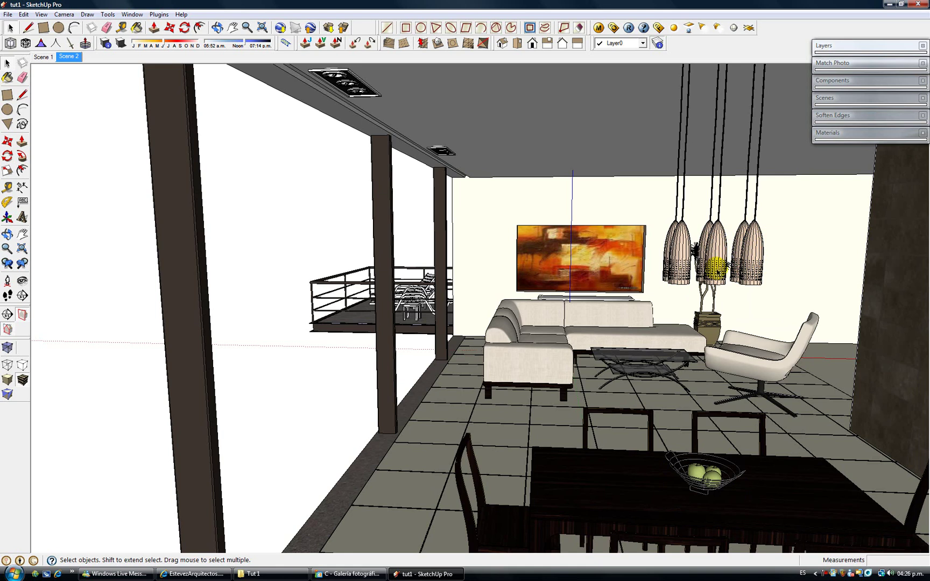
- Examine the corner sofa's fabric and the glass coffee table in the living area
{"action": "scroll", "coordinate": [614, 366], "scroll_direction": "up", "scroll_amount": 8}
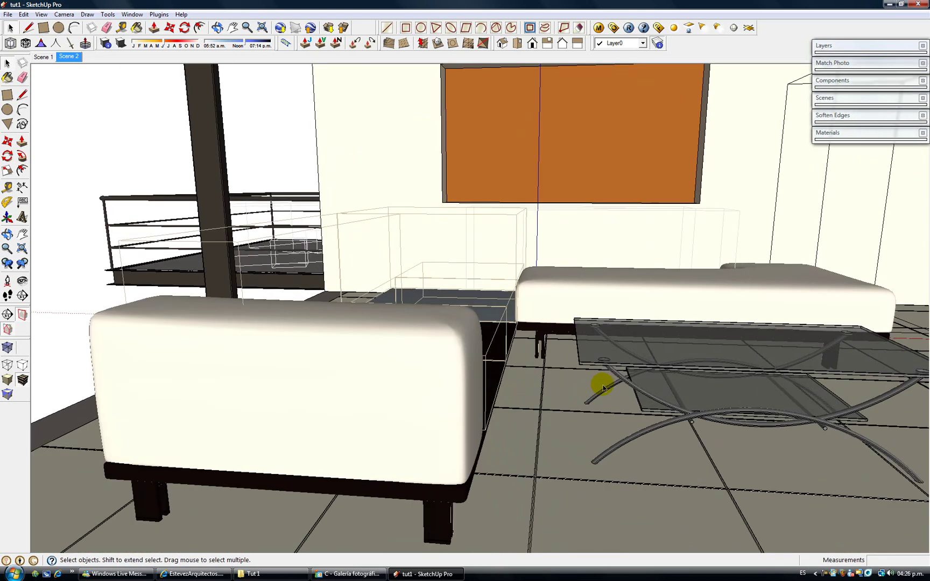
{"action": "middle_click_drag", "start_coordinate": [603, 388], "coordinate": [601, 457]}
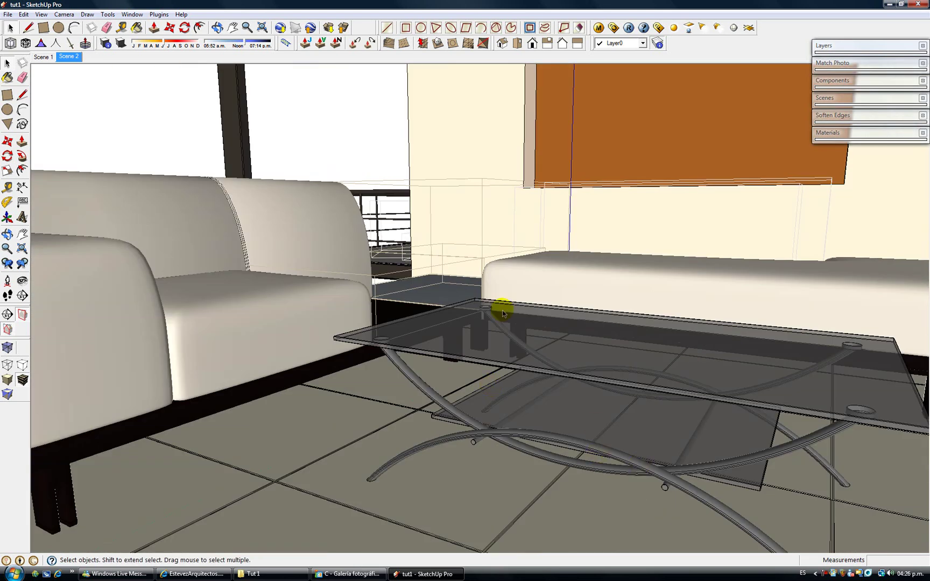
{"action": "middle_click_drag", "start_coordinate": [507, 330], "coordinate": [679, 359]}
{"action": "middle_click_drag", "start_coordinate": [621, 350], "coordinate": [578, 394], "text": "shift"}
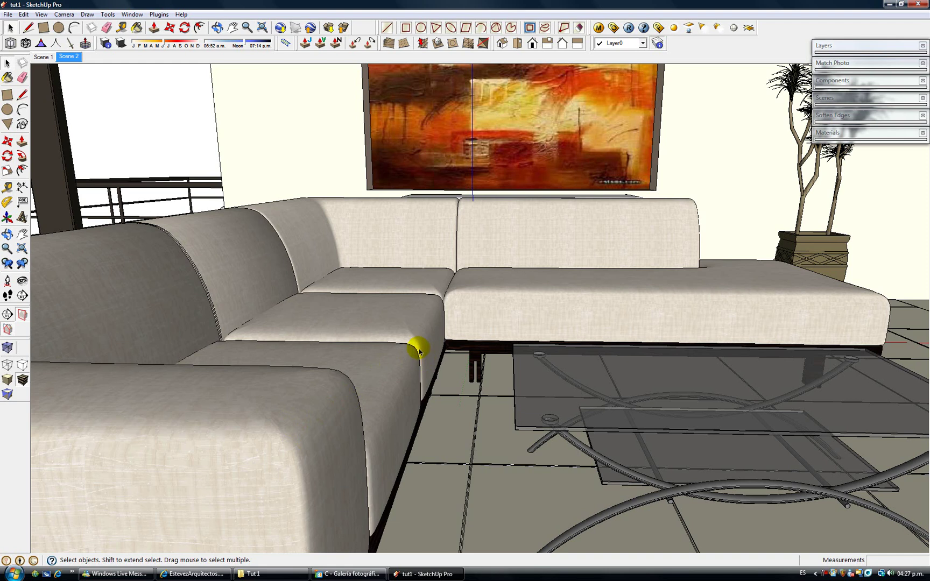
{"action": "middle_click_drag", "start_coordinate": [421, 331], "coordinate": [665, 334]}
- Inspect the outdoor terrace with its railing, wooden deck, loungers and side tables
{"action": "scroll", "coordinate": [666, 338], "scroll_direction": "down", "scroll_amount": 3}
{"action": "scroll", "coordinate": [666, 342], "scroll_direction": "down", "scroll_amount": 5}
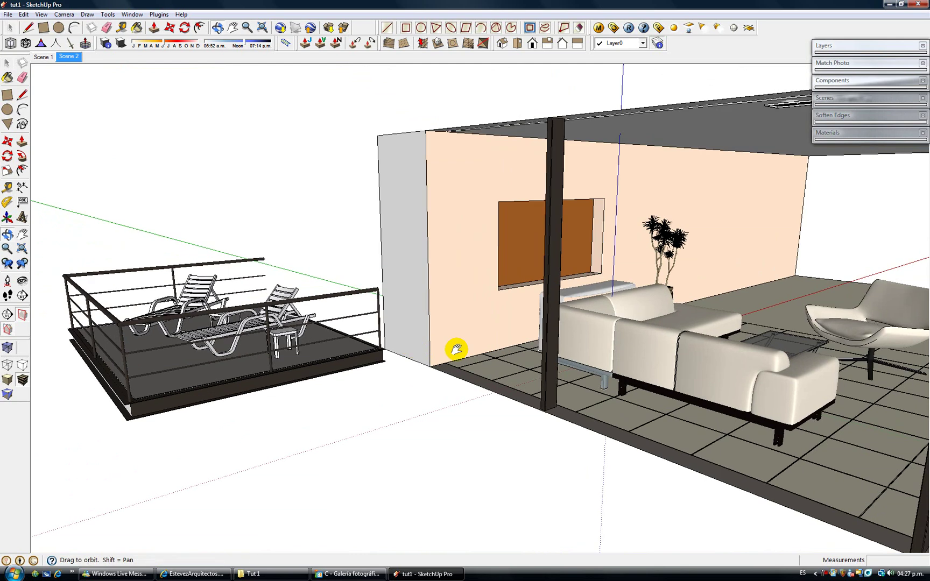
{"action": "middle_click_drag", "start_coordinate": [456, 349], "coordinate": [353, 352], "text": "shift"}
{"action": "scroll", "coordinate": [353, 351], "scroll_direction": "up", "scroll_amount": 3}
{"action": "scroll", "coordinate": [449, 337], "scroll_direction": "up", "scroll_amount": 3}
{"action": "middle_click_drag", "start_coordinate": [446, 337], "coordinate": [432, 357]}
{"action": "scroll", "coordinate": [457, 342], "scroll_direction": "up", "scroll_amount": 3}
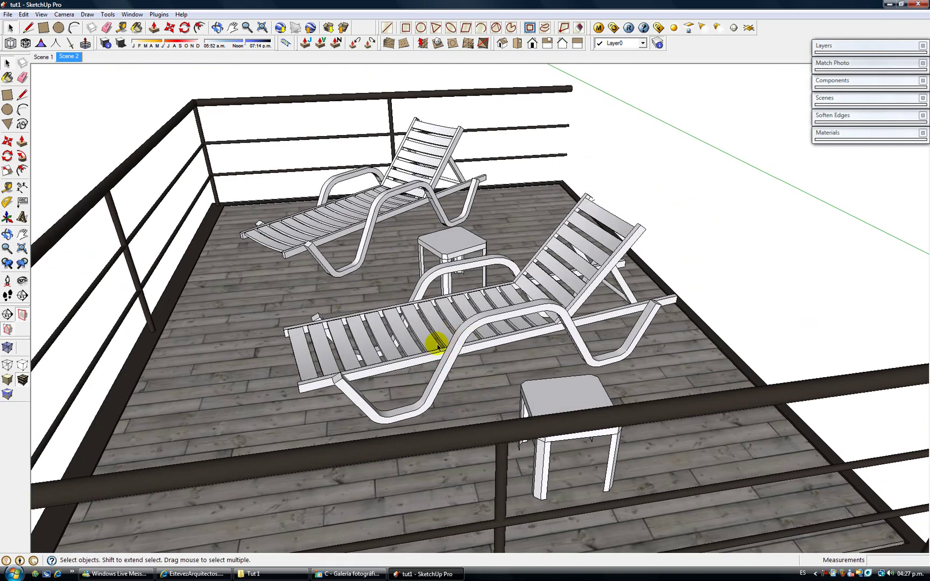
{"action": "middle_click_drag", "start_coordinate": [438, 334], "coordinate": [418, 342]}
{"action": "scroll", "coordinate": [420, 345], "scroll_direction": "up", "scroll_amount": 2}
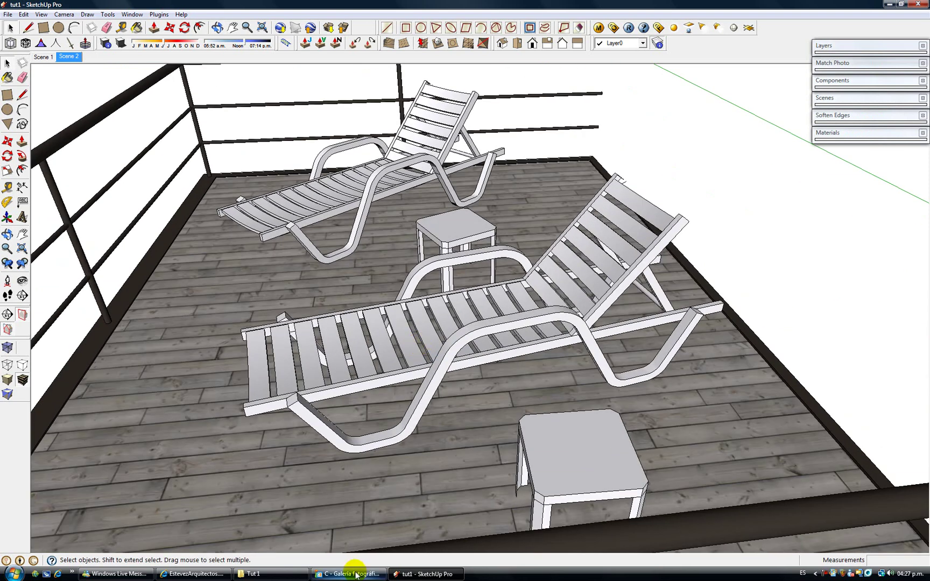
- Check the rendered interior image in Windows Photo Gallery and return to the SketchUp model
{"action": "left_click", "coordinate": [356, 575]}
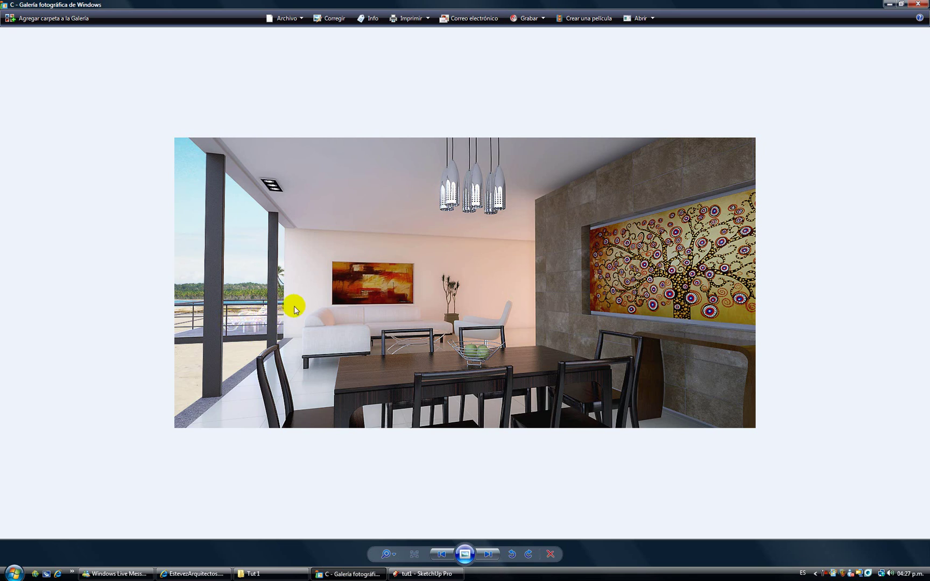
{"action": "left_click", "coordinate": [347, 575]}
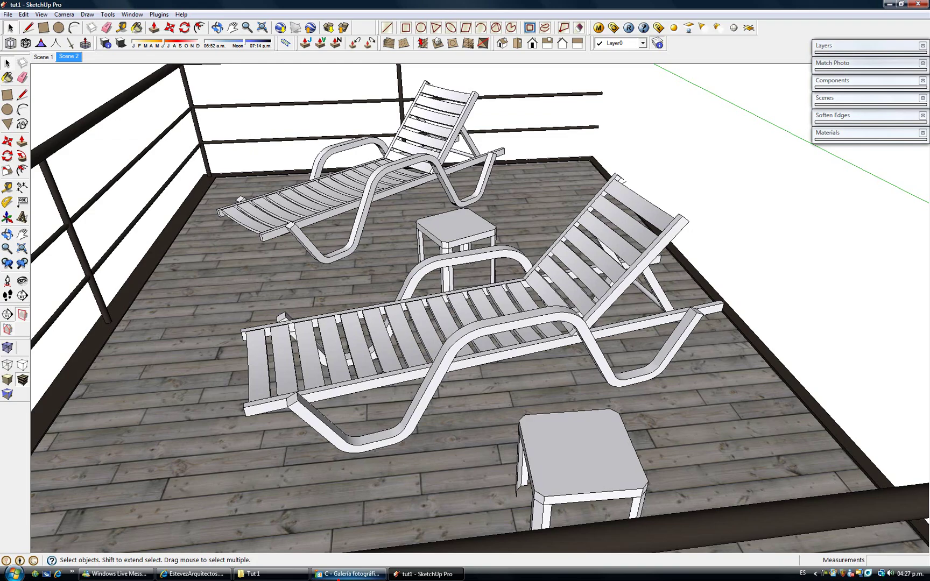
{"action": "key", "text": "Page_Down"}
- Examine the front lounger, the side table legs and the deck planks at close range
{"action": "middle_click_drag", "start_coordinate": [414, 401], "coordinate": [601, 442]}
{"action": "scroll", "coordinate": [529, 416], "scroll_direction": "up", "scroll_amount": 5}
{"action": "scroll", "coordinate": [528, 414], "scroll_direction": "up", "scroll_amount": 2}
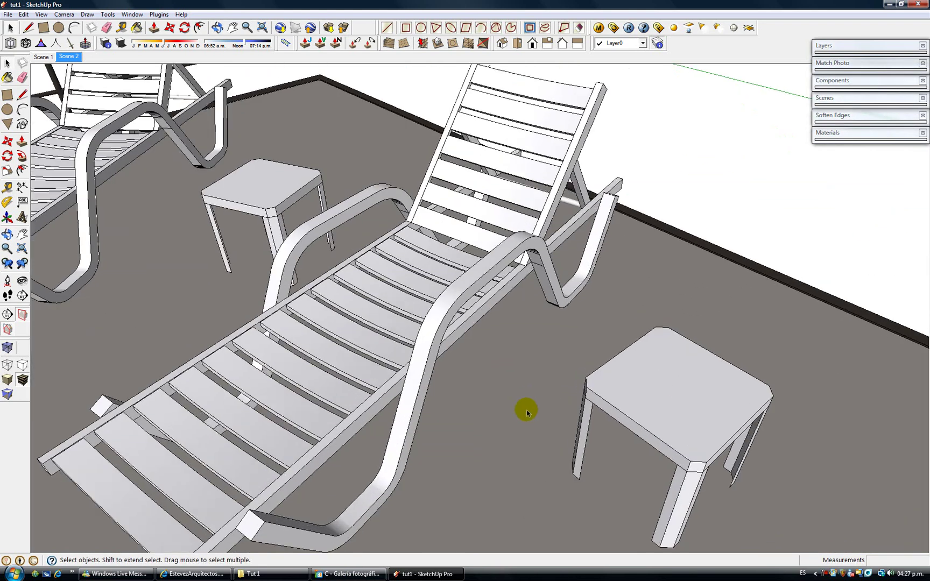
{"action": "scroll", "coordinate": [527, 271], "scroll_direction": "up", "scroll_amount": 2}
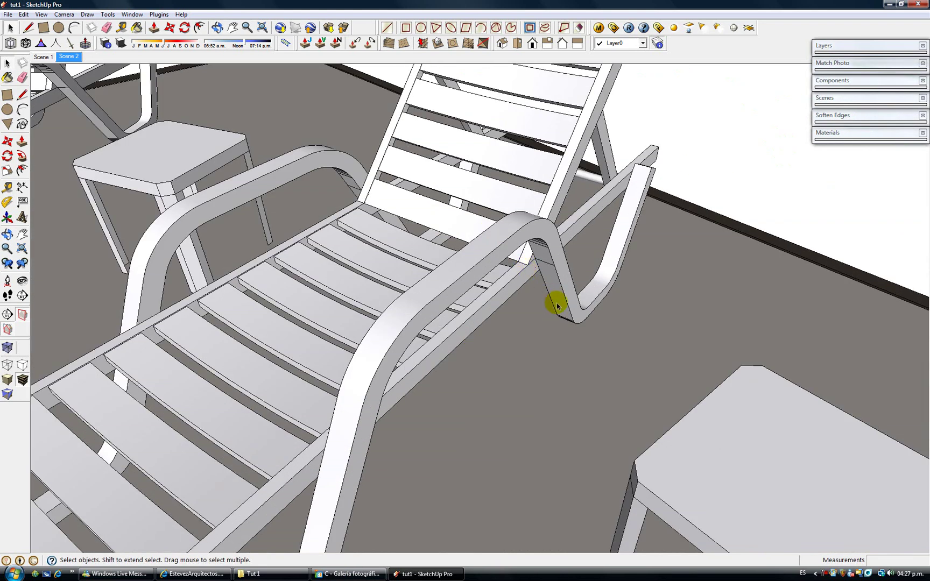
{"action": "middle_click_drag", "start_coordinate": [553, 305], "coordinate": [540, 235]}
{"action": "scroll", "coordinate": [534, 201], "scroll_direction": "up", "scroll_amount": 3}
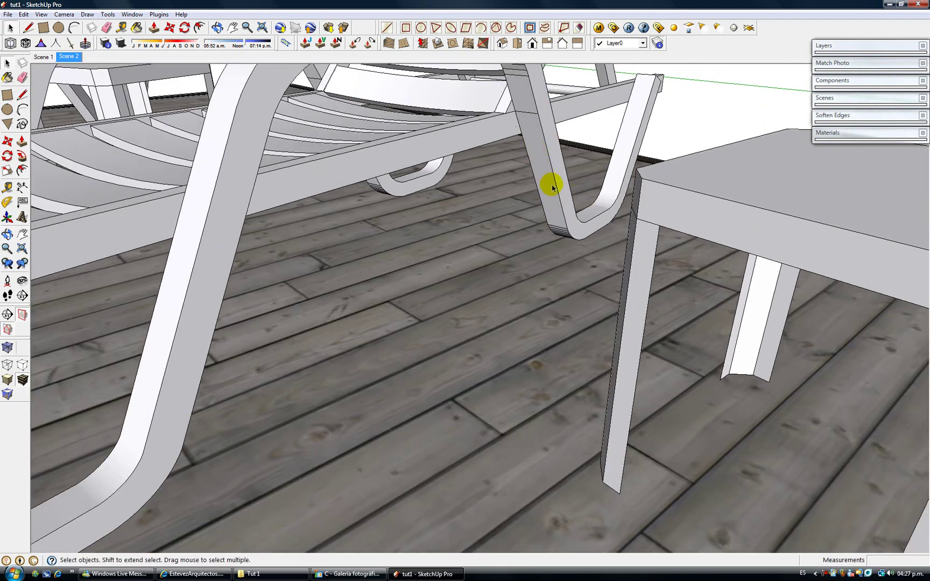
{"action": "scroll", "coordinate": [536, 154], "scroll_direction": "down", "scroll_amount": 6}
{"action": "scroll", "coordinate": [572, 269], "scroll_direction": "down", "scroll_amount": 5}
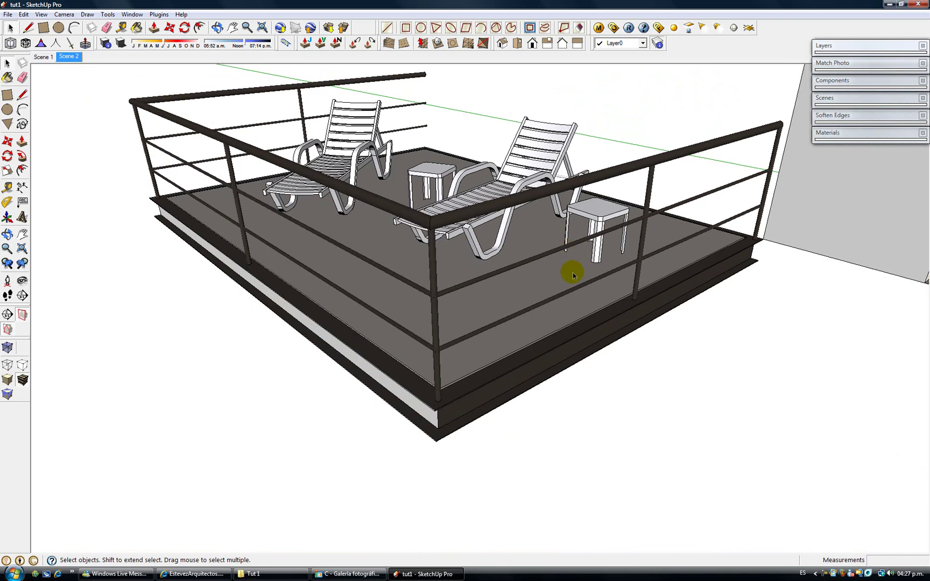
- Examine the grey base frame of the sofa's corner section beside the dark wooden one
{"action": "middle_click_drag", "start_coordinate": [573, 288], "coordinate": [345, 304], "text": "shift"}
{"action": "scroll", "coordinate": [385, 298], "scroll_direction": "down", "scroll_amount": 3}
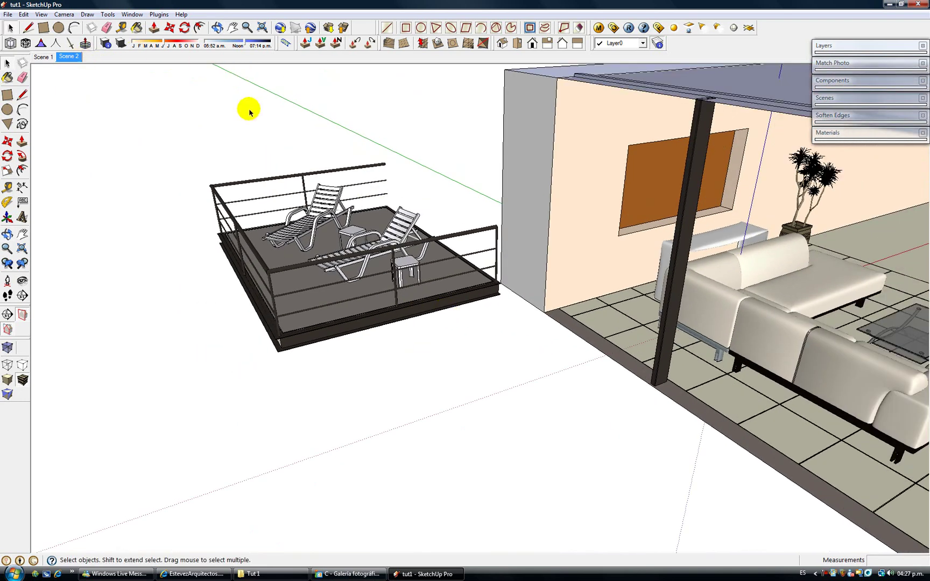
{"action": "scroll", "coordinate": [720, 379], "scroll_direction": "up", "scroll_amount": 8}
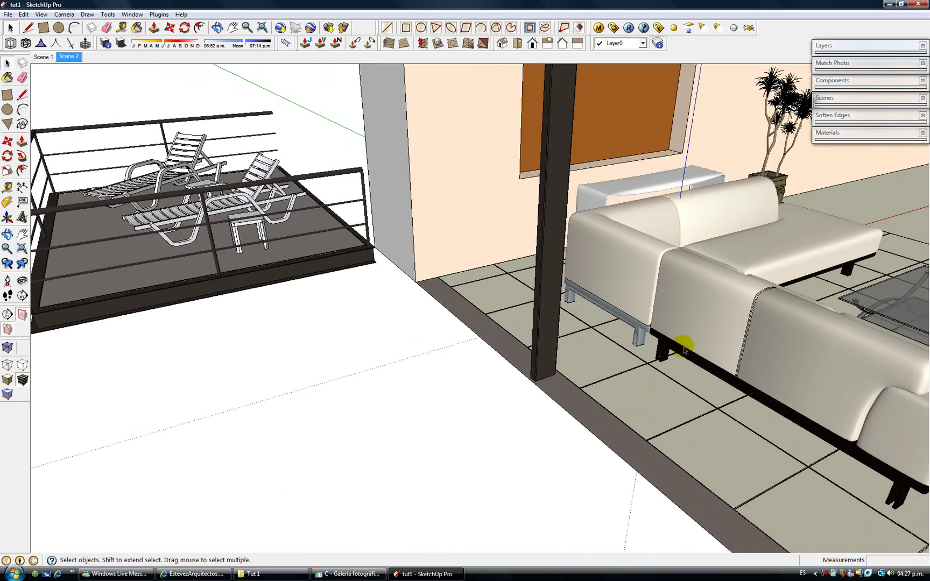
{"action": "scroll", "coordinate": [643, 327], "scroll_direction": "up", "scroll_amount": 8}
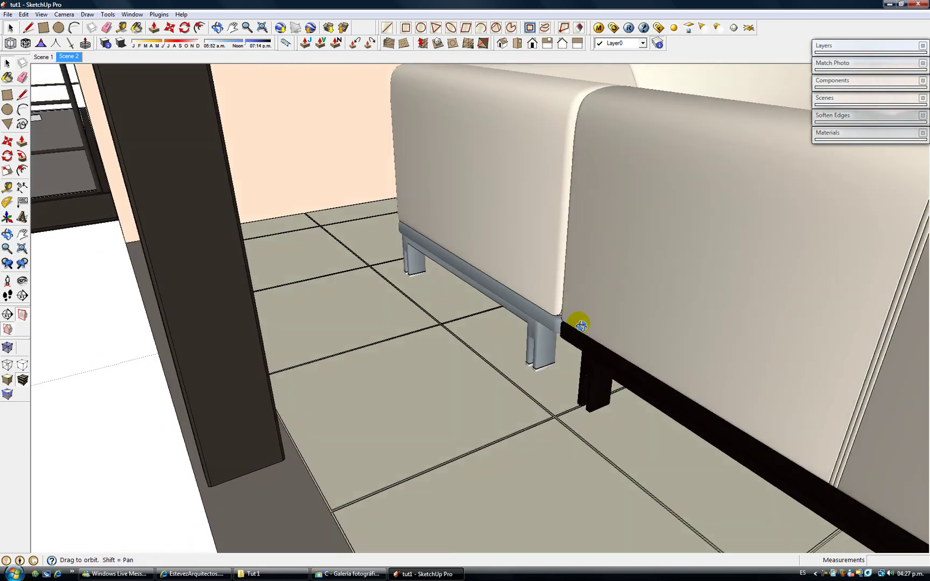
{"action": "scroll", "coordinate": [595, 315], "scroll_direction": "up", "scroll_amount": 2}
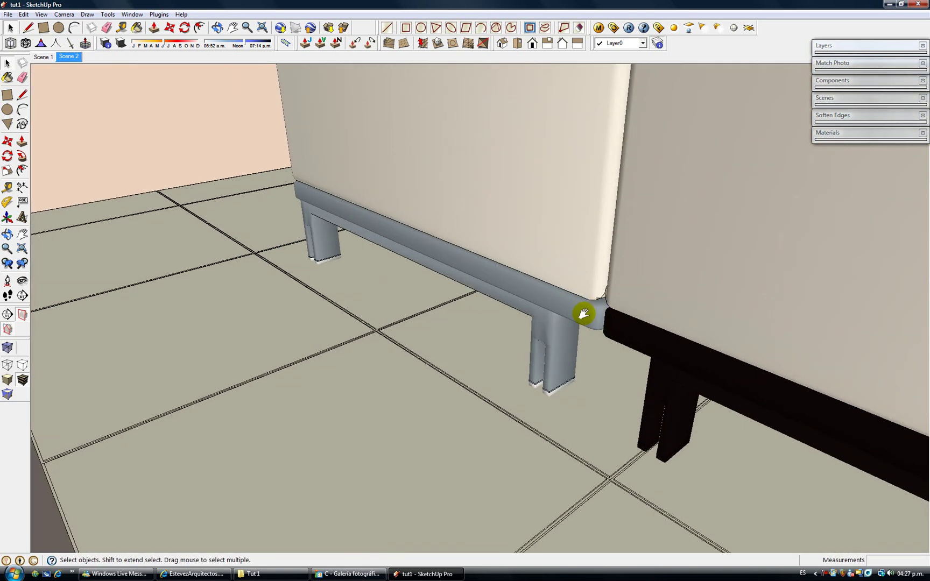
{"action": "middle_click_drag", "start_coordinate": [585, 315], "coordinate": [544, 342]}
{"action": "scroll", "coordinate": [498, 354], "scroll_direction": "up", "scroll_amount": 2}
{"action": "scroll", "coordinate": [497, 355], "scroll_direction": "up", "scroll_amount": 4}
{"action": "scroll", "coordinate": [545, 368], "scroll_direction": "up", "scroll_amount": 2}
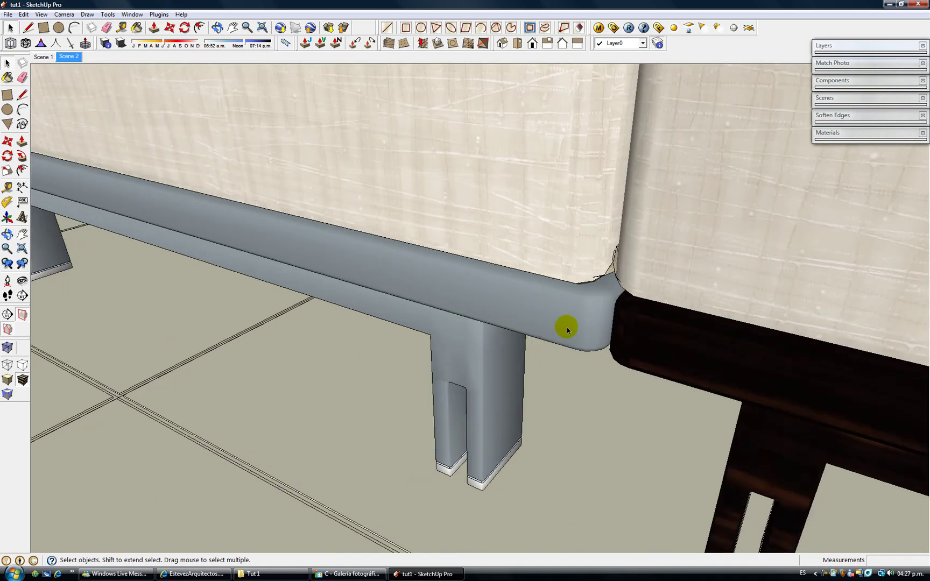
{"action": "scroll", "coordinate": [571, 334], "scroll_direction": "down", "scroll_amount": 2}
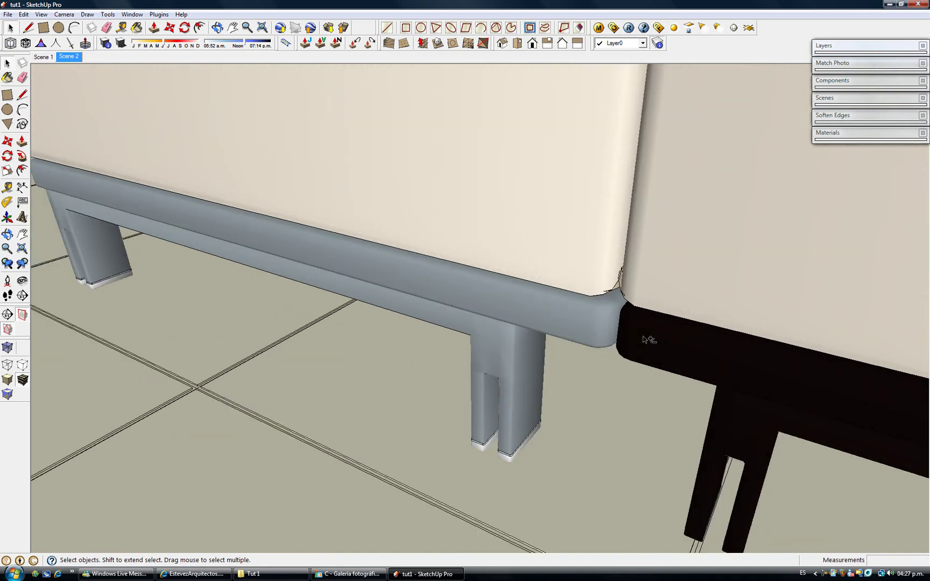
{"action": "middle_click_drag", "start_coordinate": [647, 342], "coordinate": [409, 298]}
{"action": "scroll", "coordinate": [349, 315], "scroll_direction": "up", "scroll_amount": 4}
{"action": "scroll", "coordinate": [478, 326], "scroll_direction": "down", "scroll_amount": 7}
- Return to the Scene 2 view of the dining area
{"action": "middle_click_drag", "start_coordinate": [378, 366], "coordinate": [200, 393], "text": "shift"}
{"action": "middle_click_drag", "start_coordinate": [471, 372], "coordinate": [183, 355]}
{"action": "middle_click_drag", "start_coordinate": [461, 349], "coordinate": [446, 347]}
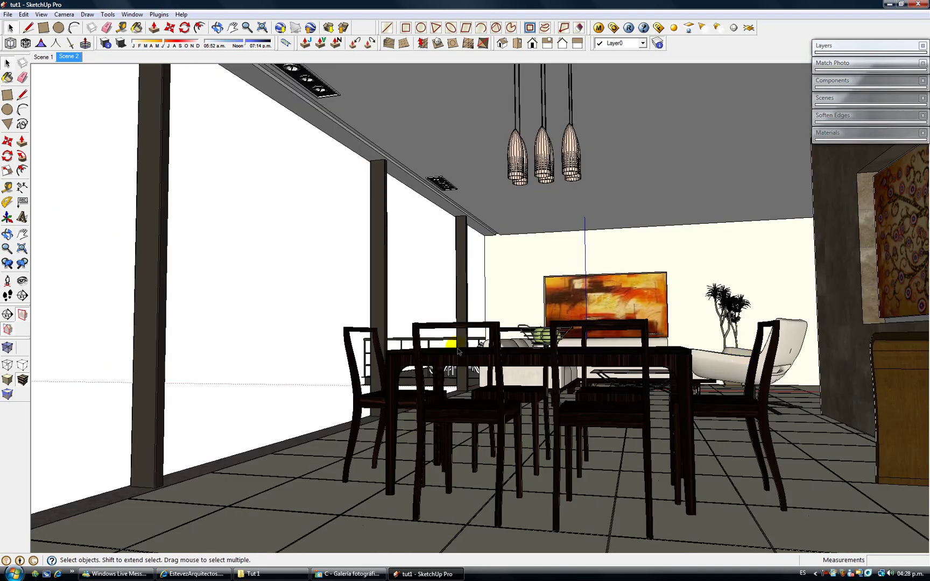
{"action": "scroll", "coordinate": [641, 213], "scroll_direction": "down", "scroll_amount": 2}
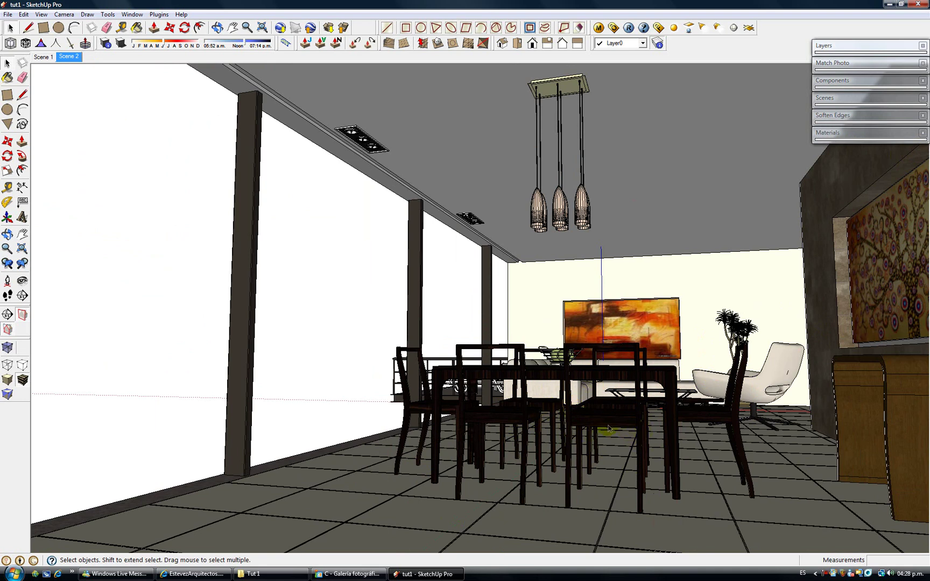
- Examine the dark wood grain on the dining table and chairs up close
{"action": "middle_click_drag", "start_coordinate": [440, 392], "coordinate": [700, 400]}
{"action": "scroll", "coordinate": [587, 380], "scroll_direction": "up", "scroll_amount": 10}
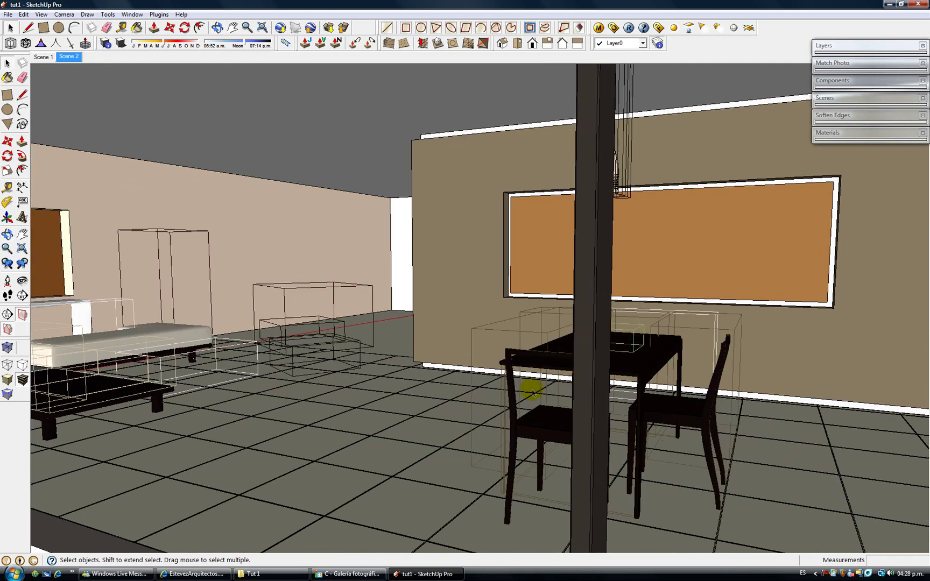
{"action": "middle_click_drag", "start_coordinate": [533, 394], "coordinate": [462, 412]}
{"action": "scroll", "coordinate": [731, 353], "scroll_direction": "up", "scroll_amount": 2}
{"action": "scroll", "coordinate": [399, 422], "scroll_direction": "up", "scroll_amount": 3}
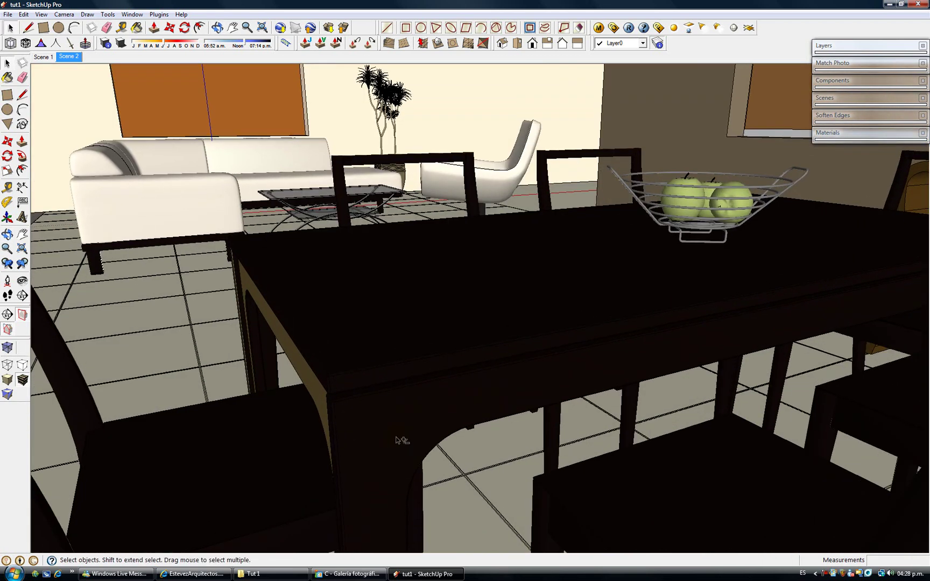
{"action": "middle_click_drag", "start_coordinate": [401, 438], "coordinate": [456, 395], "text": "shift"}
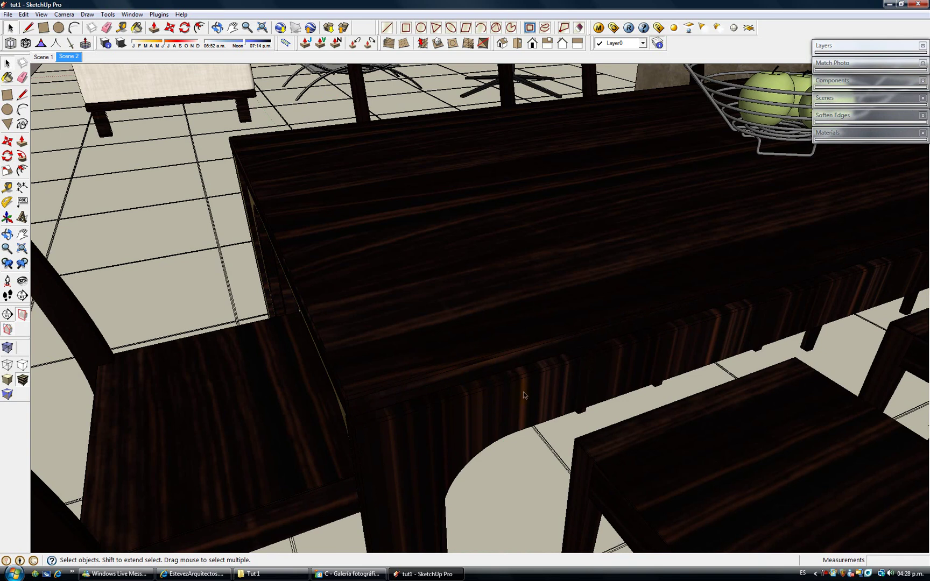
{"action": "left_click", "coordinate": [458, 514]}
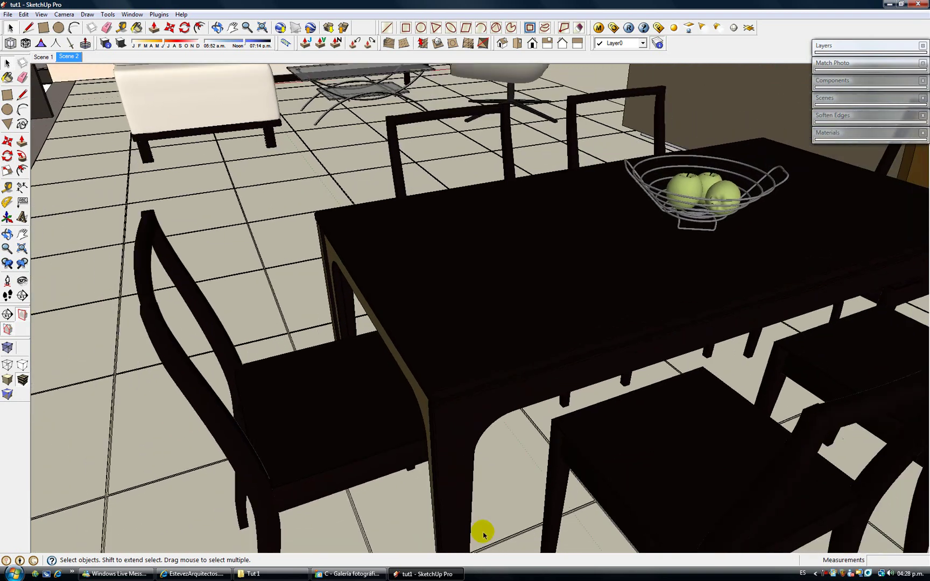
{"action": "left_click", "coordinate": [205, 573]}
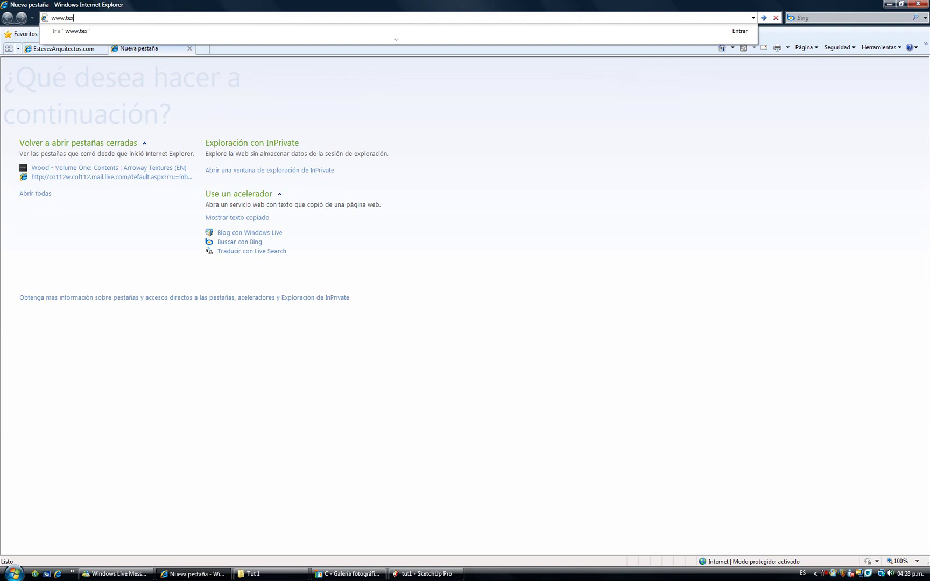
{"action": "type", "text": ".arro"}
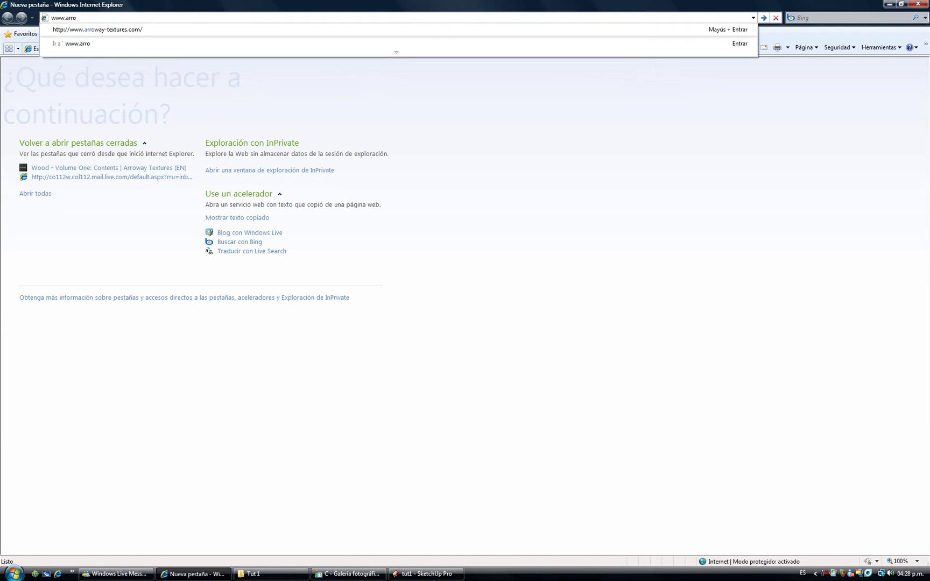
{"action": "key", "text": "Down"}
{"action": "key", "text": "Return"}
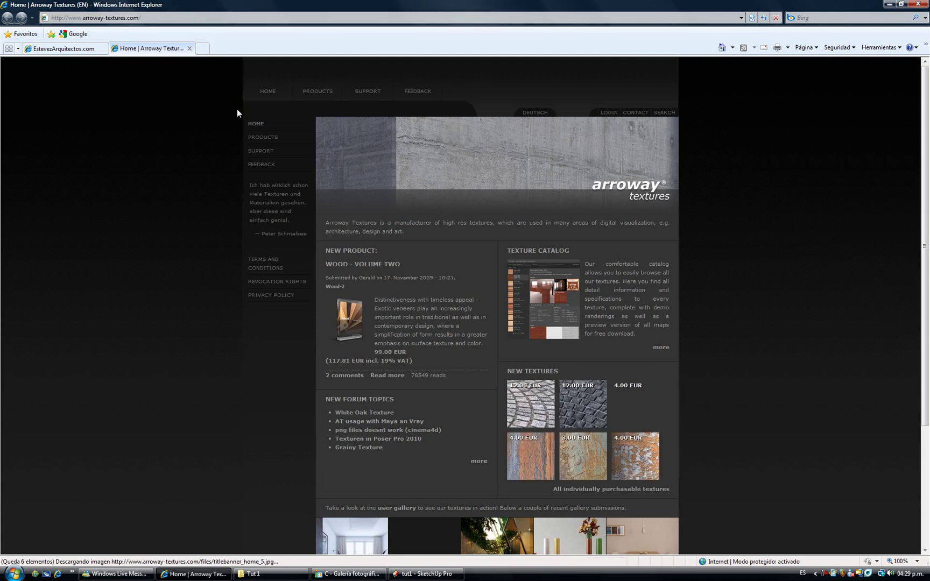
- Browse the Arroway product list and open the Wood #1 (Wood - Volume One) product page
{"action": "left_click", "coordinate": [261, 139]}
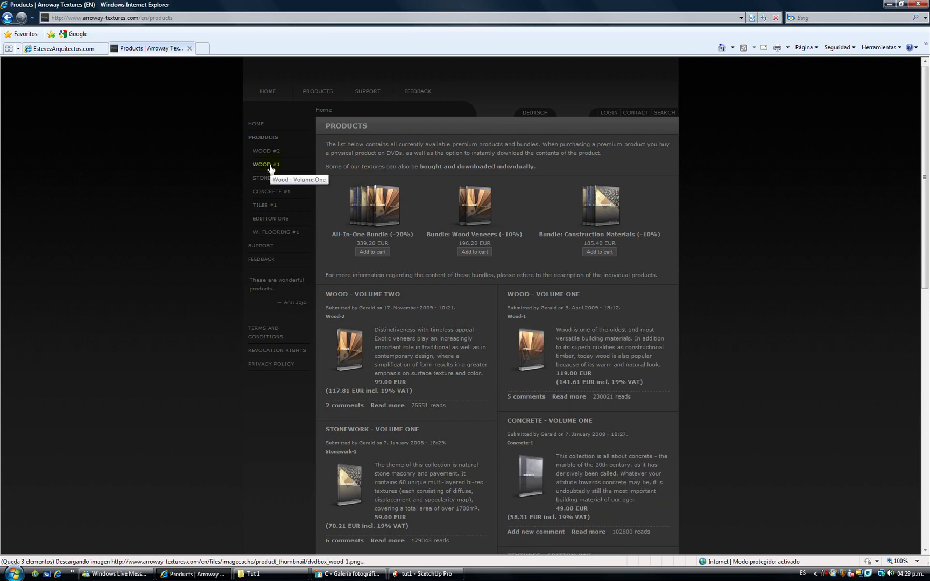
{"action": "scroll", "coordinate": [272, 170], "scroll_direction": "down", "scroll_amount": 3}
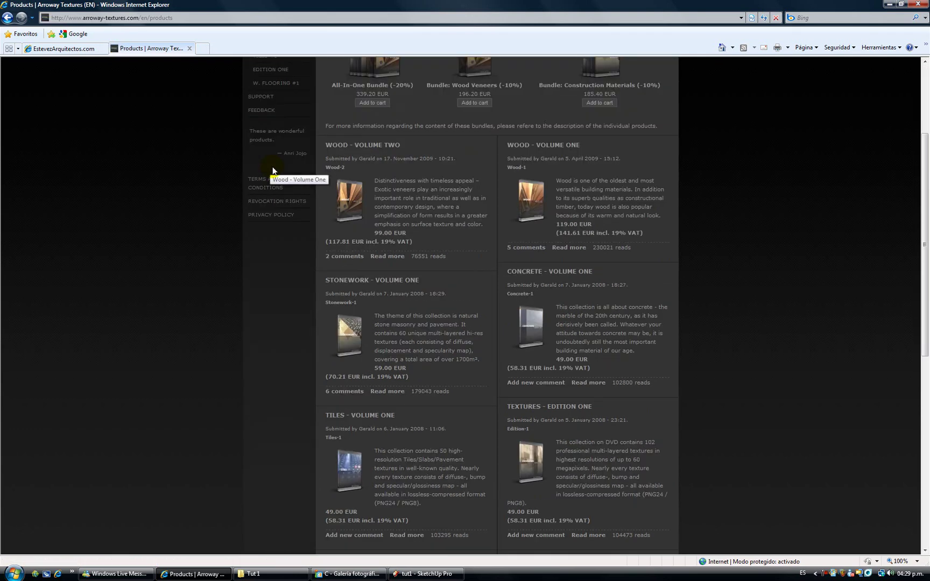
{"action": "scroll", "coordinate": [273, 170], "scroll_direction": "up", "scroll_amount": 3}
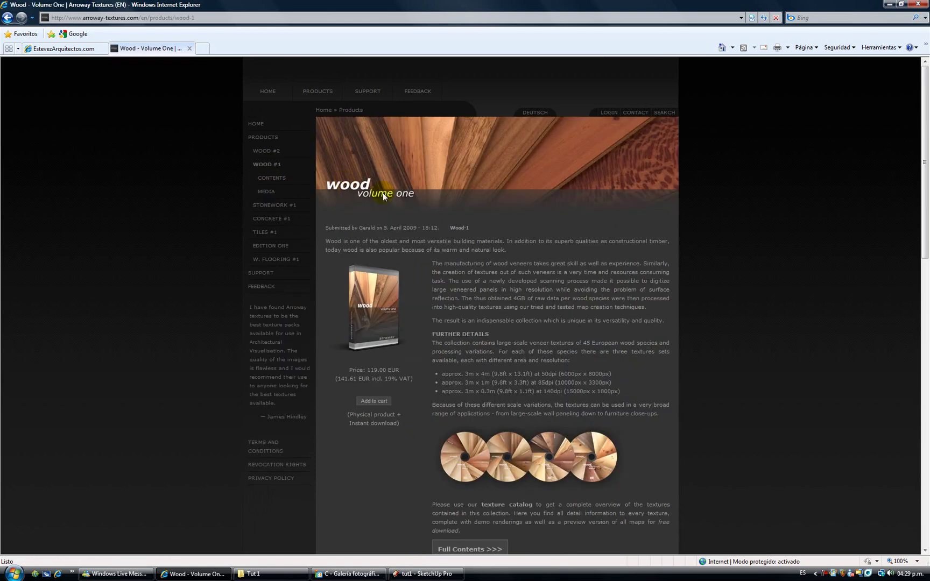
- Review the Wood - Volume One description and features, and open the collection's full contents catalogue
{"action": "scroll", "coordinate": [408, 201], "scroll_direction": "down", "scroll_amount": 6}
{"action": "scroll", "coordinate": [428, 208], "scroll_direction": "up", "scroll_amount": 5}
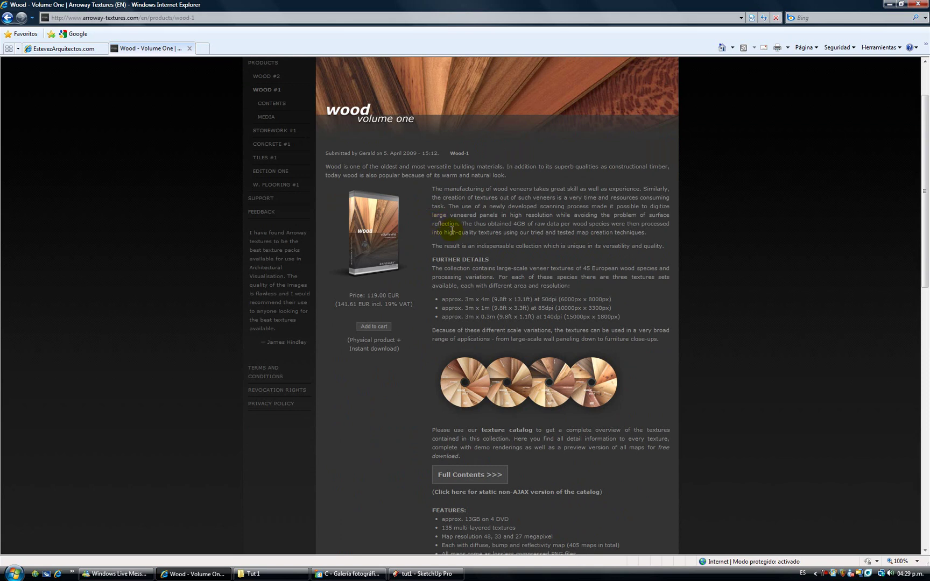
{"action": "scroll", "coordinate": [452, 232], "scroll_direction": "down", "scroll_amount": 2}
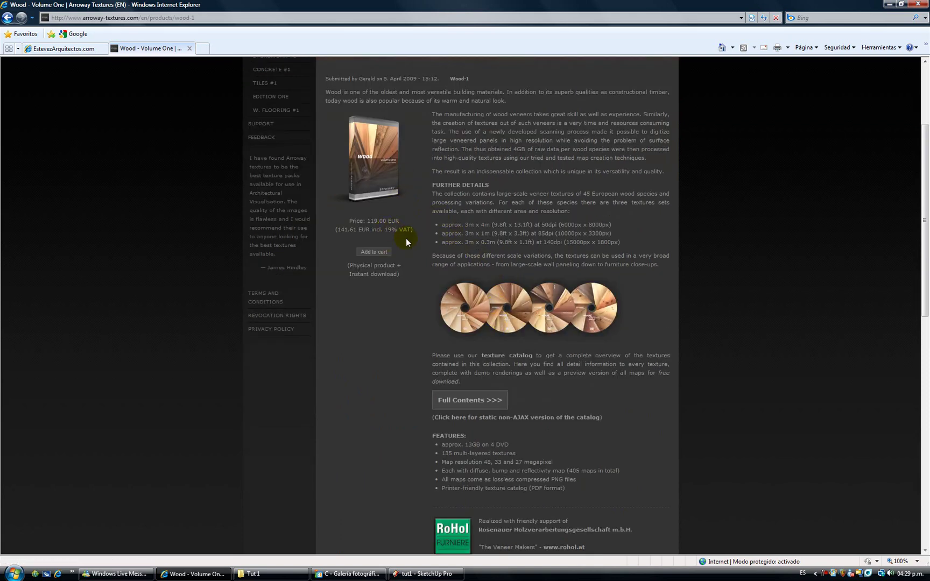
{"action": "scroll", "coordinate": [499, 380], "scroll_direction": "down", "scroll_amount": 3}
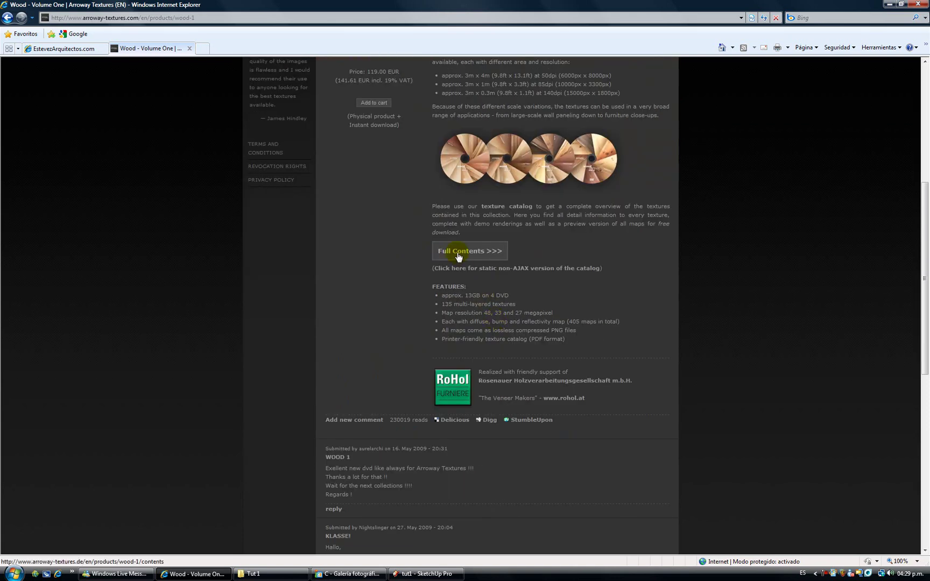
{"action": "left_click", "coordinate": [458, 254]}
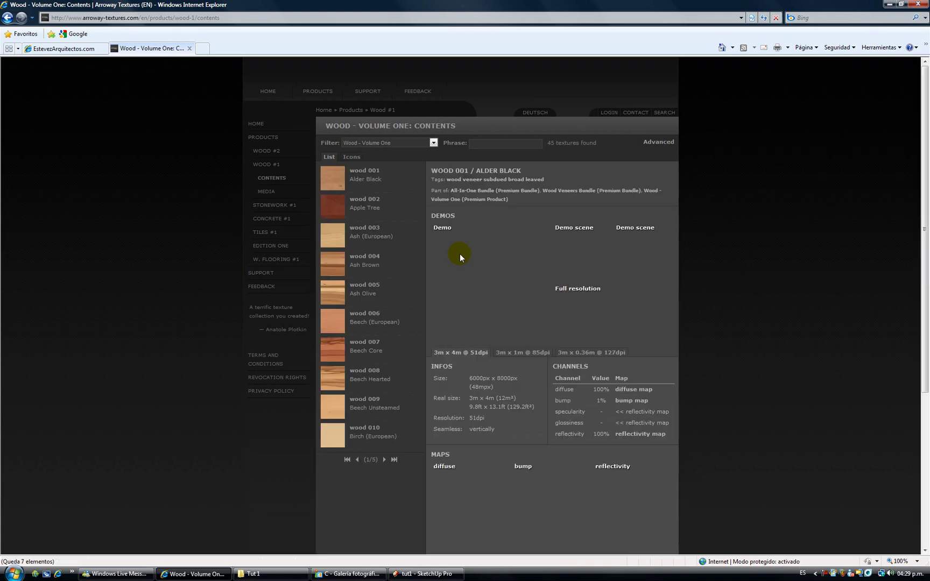
- Go to the second page of the wood texture list and open wood 019, Larch Antique
{"action": "scroll", "coordinate": [431, 263], "scroll_direction": "down", "scroll_amount": 2}
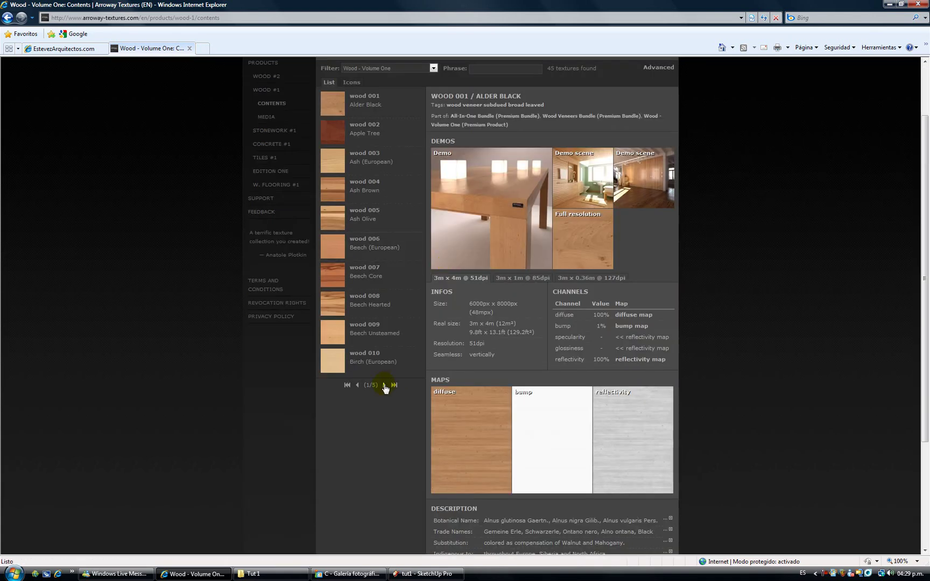
{"action": "left_click", "coordinate": [385, 385]}
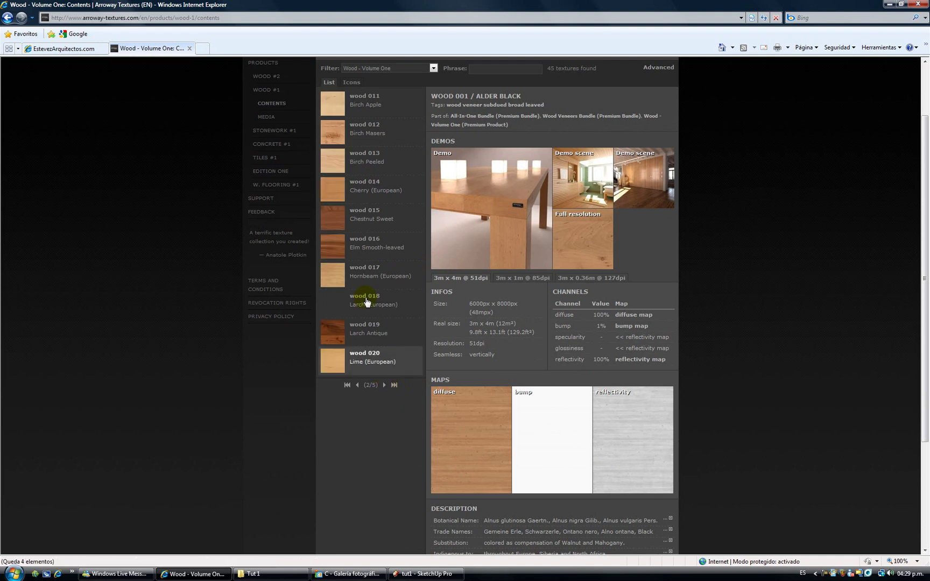
{"action": "scroll", "coordinate": [355, 214], "scroll_direction": "up", "scroll_amount": 2}
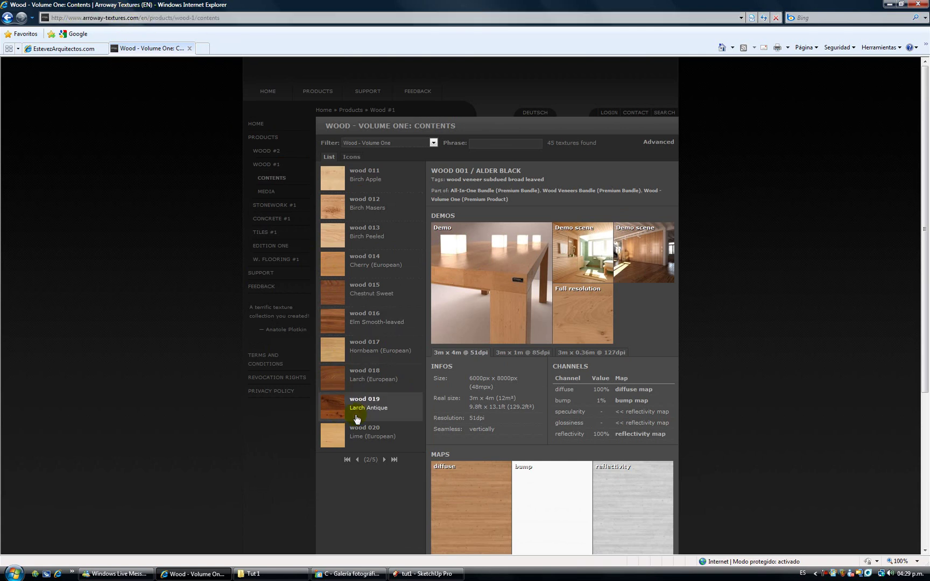
{"action": "left_click", "coordinate": [346, 408]}
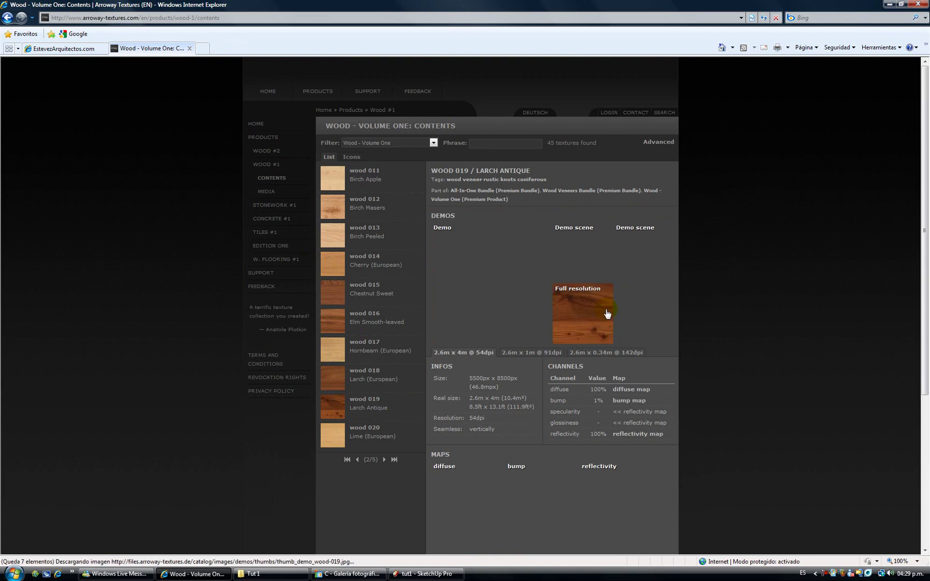
- Examine the Larch Antique demo images, its diffuse, bump and reflectivity maps, and their channel values
{"action": "scroll", "coordinate": [538, 299], "scroll_direction": "down", "scroll_amount": 4}
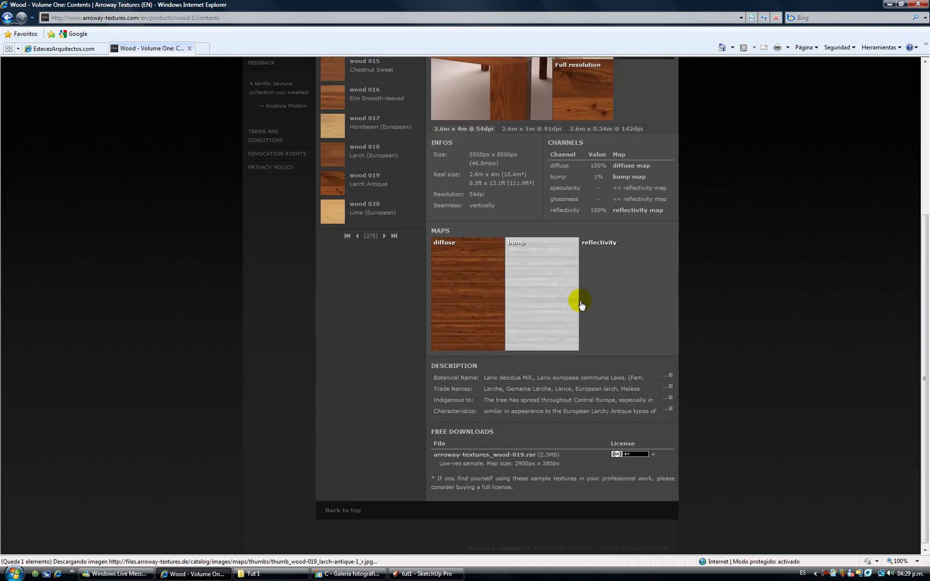
{"action": "scroll", "coordinate": [581, 303], "scroll_direction": "up", "scroll_amount": 3}
{"action": "scroll", "coordinate": [571, 334], "scroll_direction": "down", "scroll_amount": 1}
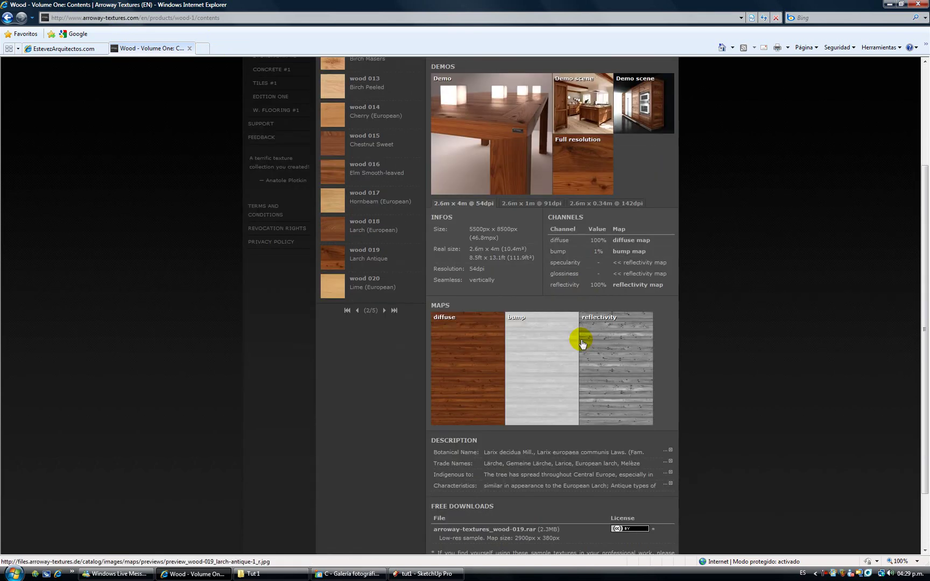
{"action": "scroll", "coordinate": [487, 356], "scroll_direction": "down", "scroll_amount": 1}
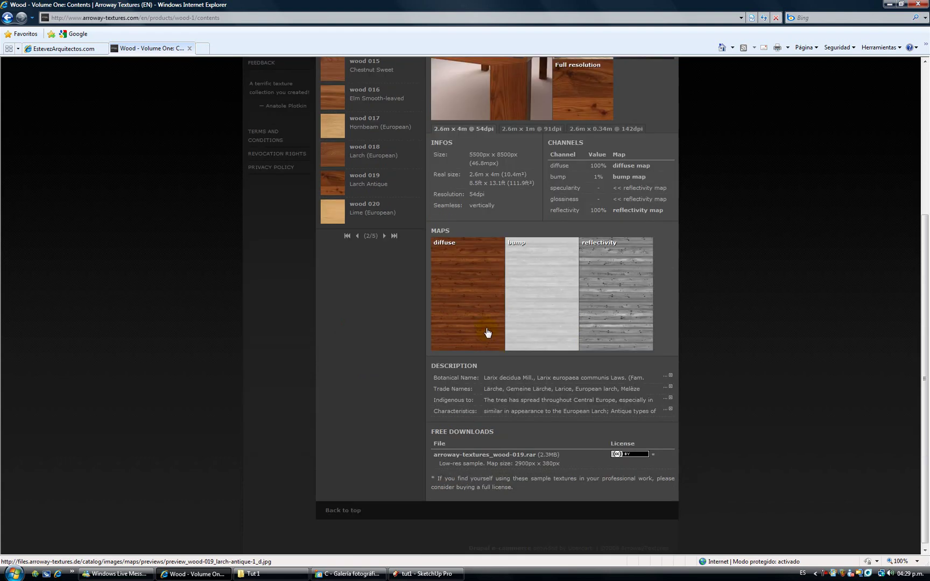
{"action": "scroll", "coordinate": [491, 331], "scroll_direction": "up", "scroll_amount": 2}
{"action": "scroll", "coordinate": [562, 334], "scroll_direction": "up", "scroll_amount": 1}
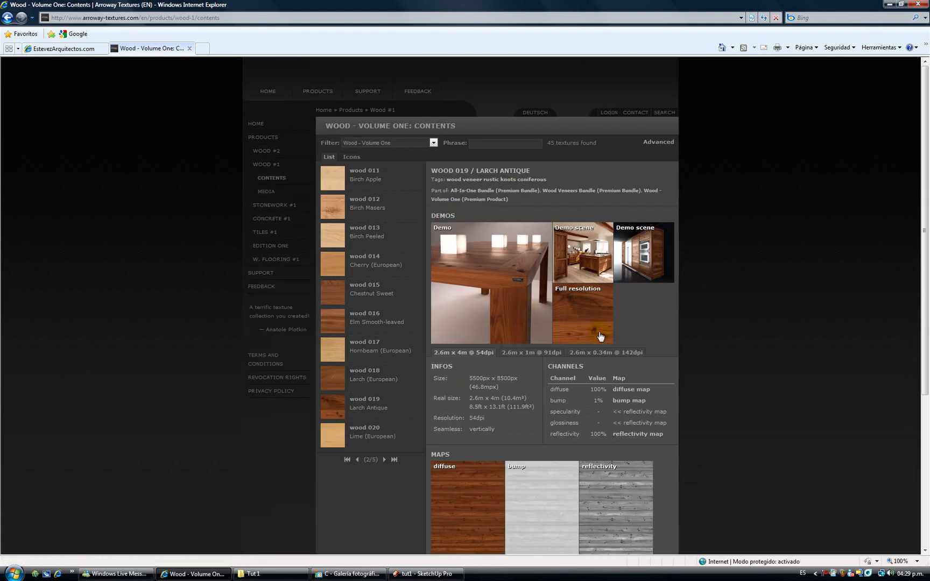
{"action": "scroll", "coordinate": [560, 325], "scroll_direction": "down", "scroll_amount": 1}
{"action": "scroll", "coordinate": [551, 315], "scroll_direction": "down", "scroll_amount": 2}
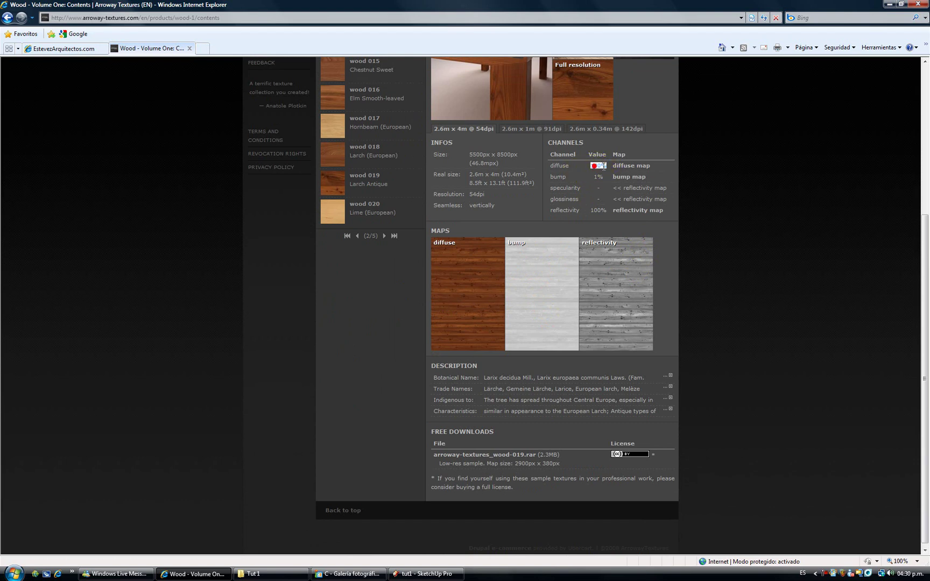
{"action": "left_click_drag", "start_coordinate": [599, 177], "coordinate": [596, 211]}
{"action": "scroll", "coordinate": [531, 368], "scroll_direction": "up", "scroll_amount": 4}
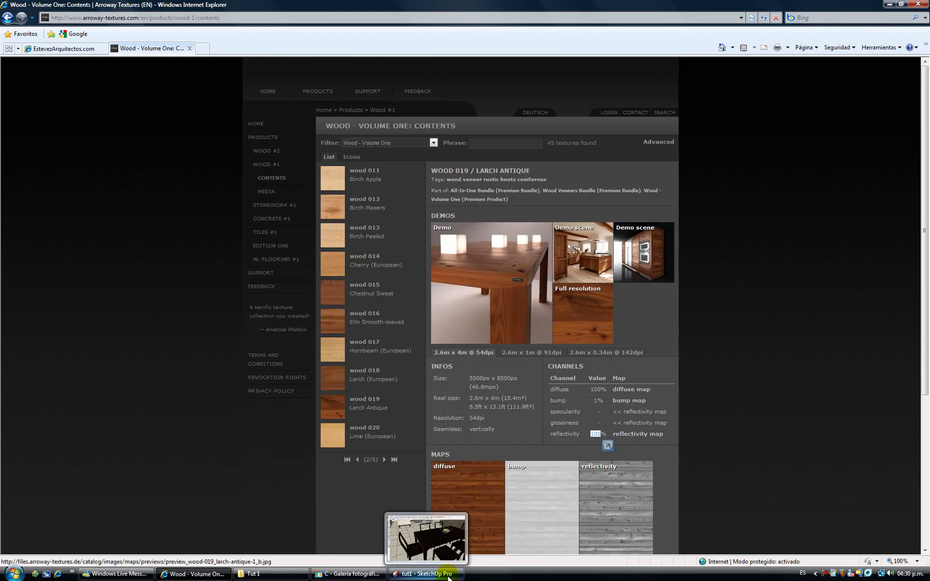
- Switch to SketchUp and examine the stone tile wall texture and the tiled floor beside the painting
{"action": "left_click", "coordinate": [426, 574]}
{"action": "middle_click_drag", "start_coordinate": [521, 353], "coordinate": [280, 435]}
{"action": "scroll", "coordinate": [472, 345], "scroll_direction": "down", "scroll_amount": 1, "text": "shift"}
{"action": "scroll", "coordinate": [472, 346], "scroll_direction": "down", "scroll_amount": 1, "text": "shift"}
{"action": "middle_click_drag", "start_coordinate": [626, 286], "coordinate": [764, 285]}
{"action": "scroll", "coordinate": [545, 245], "scroll_direction": "up", "scroll_amount": 2}
{"action": "scroll", "coordinate": [550, 241], "scroll_direction": "up", "scroll_amount": 4}
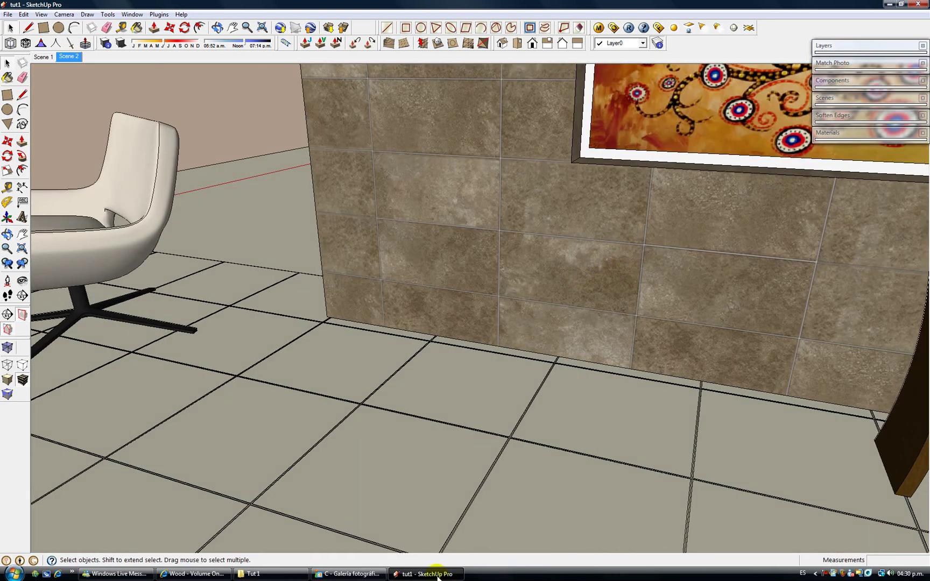
{"action": "left_click", "coordinate": [192, 574]}
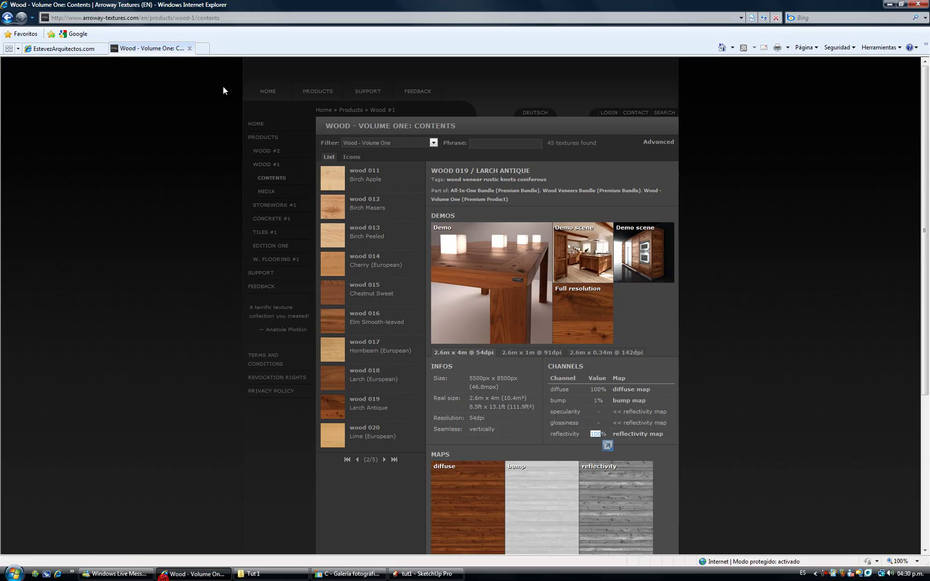
{"action": "left_click", "coordinate": [203, 48]}
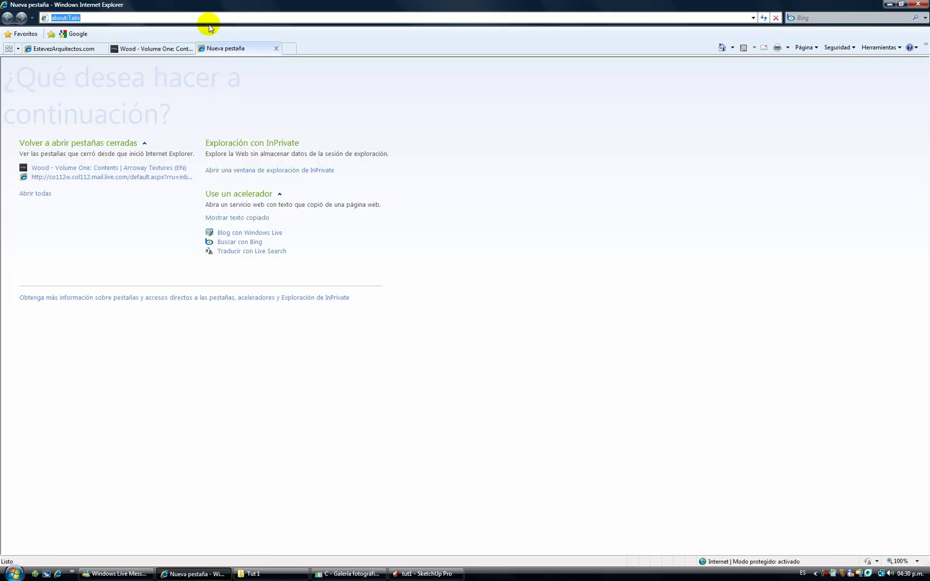
{"action": "type", "text": "www.maxwellrender.com/"}
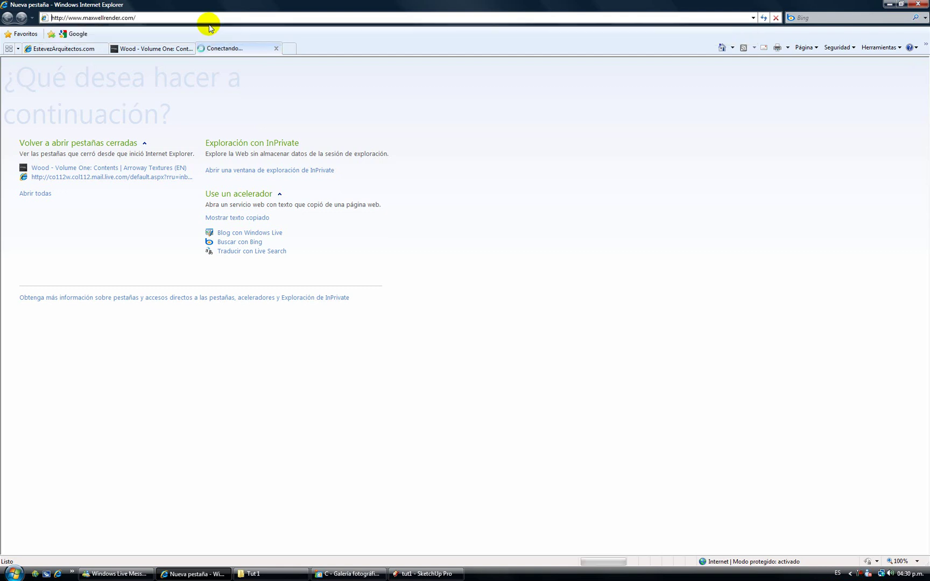
{"action": "key", "text": "Return"}
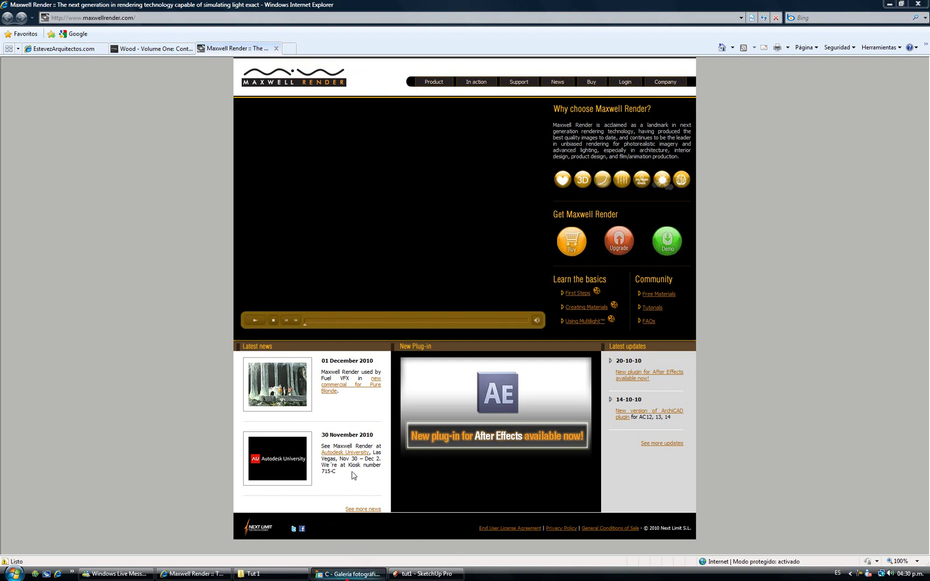
{"action": "left_click", "coordinate": [350, 574]}
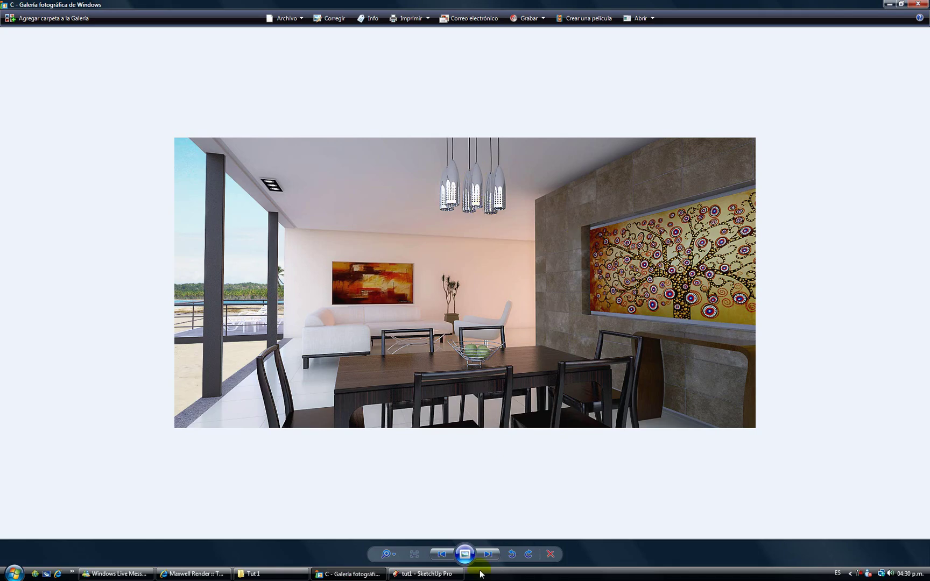
{"action": "left_click", "coordinate": [349, 574]}
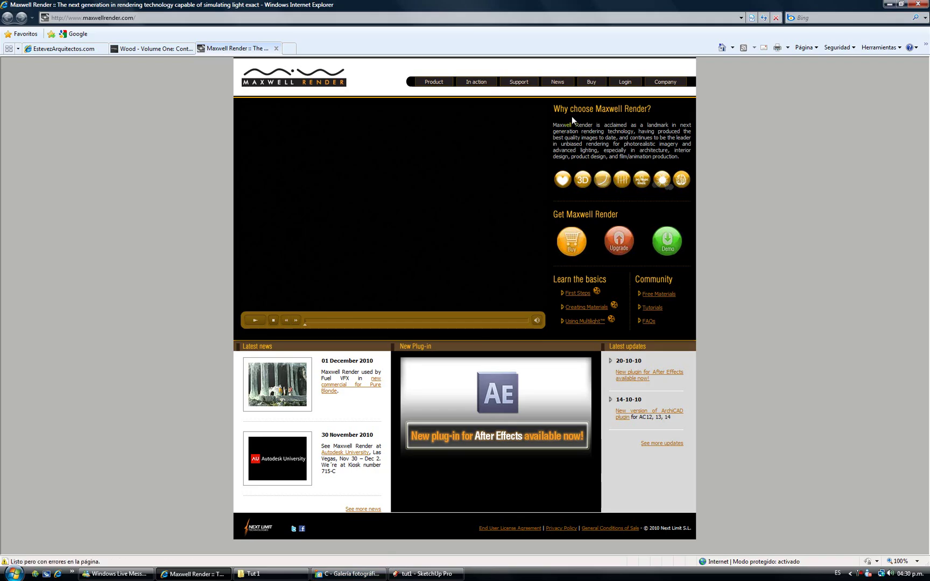
- Open the Maxwell Render Resources site from the Support page and move its new window clear of the page tabs
{"action": "left_click", "coordinate": [518, 83]}
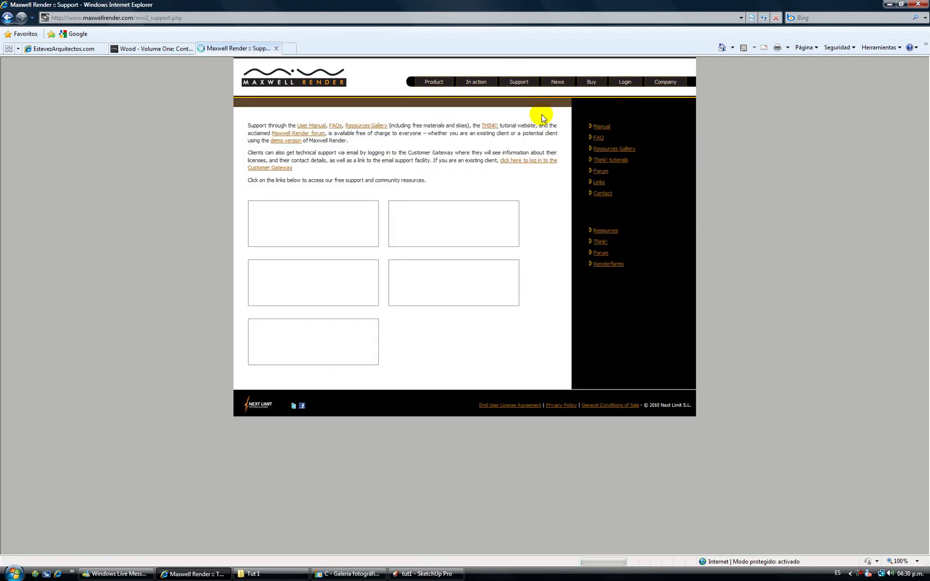
{"action": "left_click", "coordinate": [606, 231]}
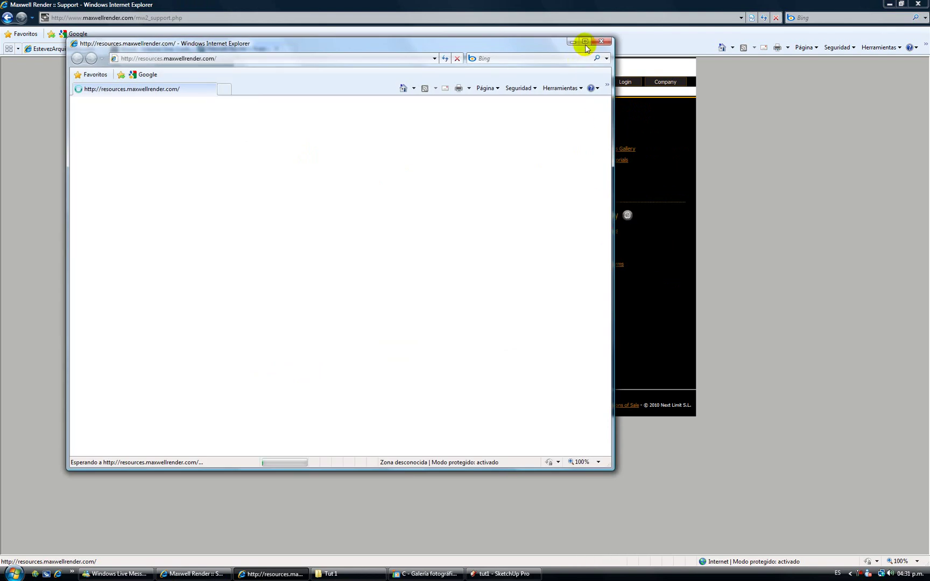
{"action": "left_click_drag", "start_coordinate": [544, 43], "coordinate": [699, 69]}
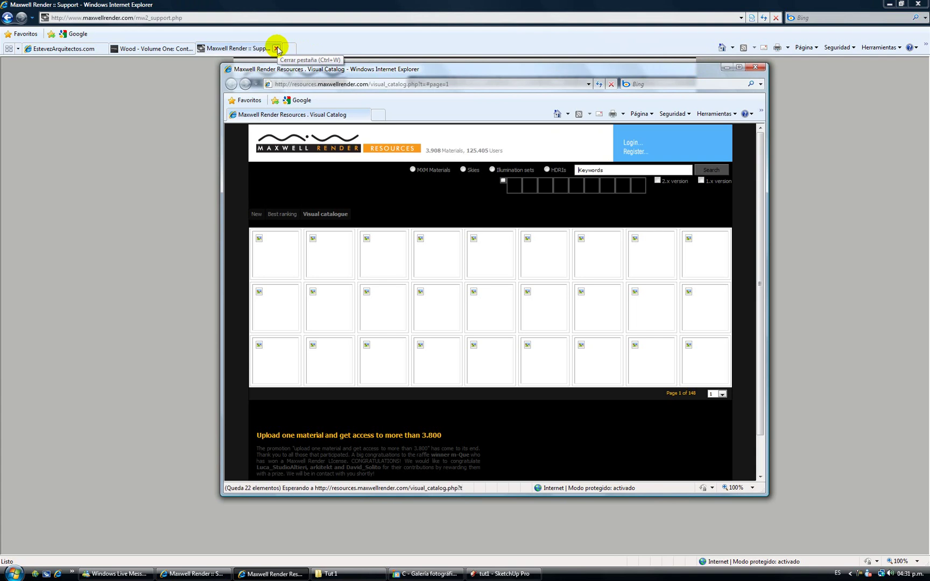
- Close the Maxwell Render Support page, then bring up the Resources catalogue window and maximize it
{"action": "left_click", "coordinate": [277, 49]}
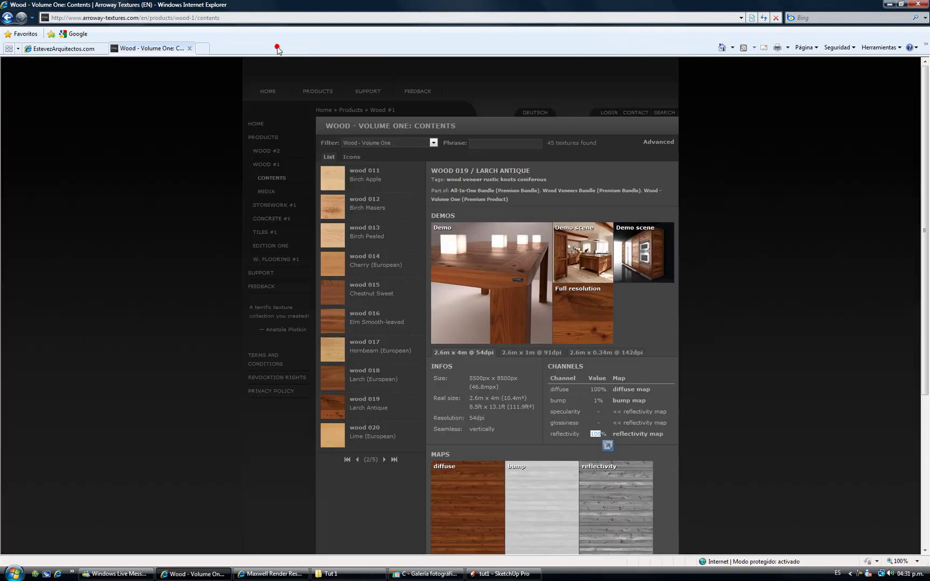
{"action": "left_click", "coordinate": [253, 573]}
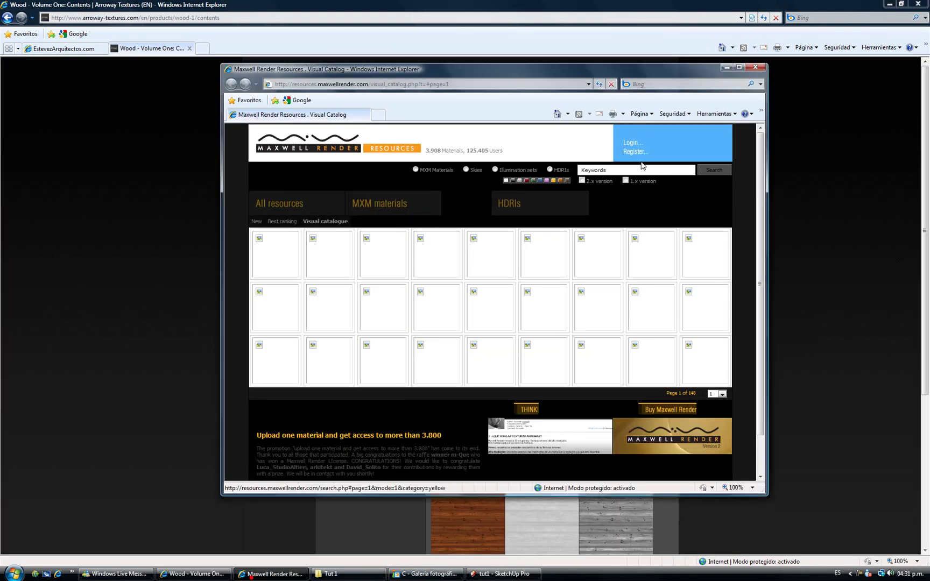
{"action": "left_click", "coordinate": [743, 67]}
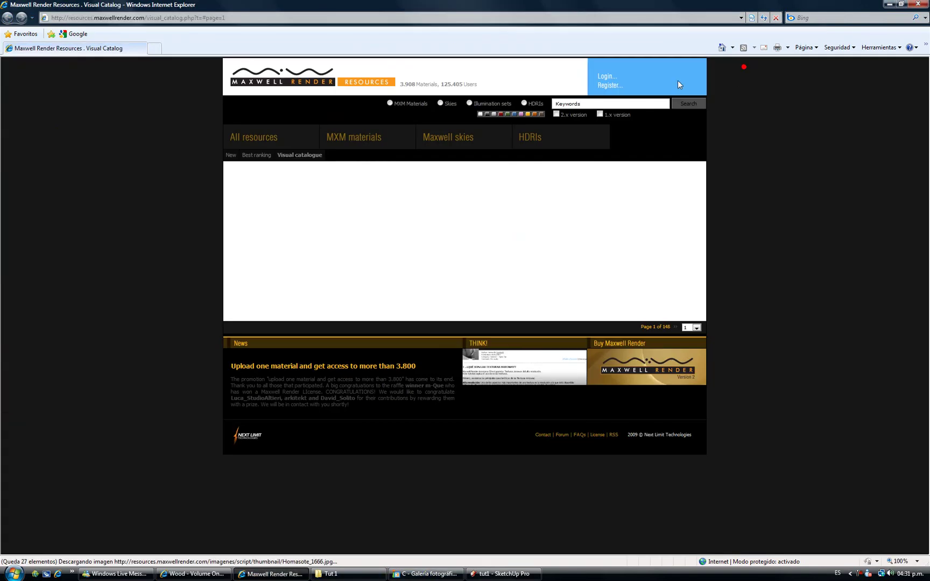
- Log in to Maxwell Resources with the account's username and password, and search the site's materials for "brick"
{"action": "left_click", "coordinate": [602, 75]}
{"action": "left_click", "coordinate": [414, 275]}
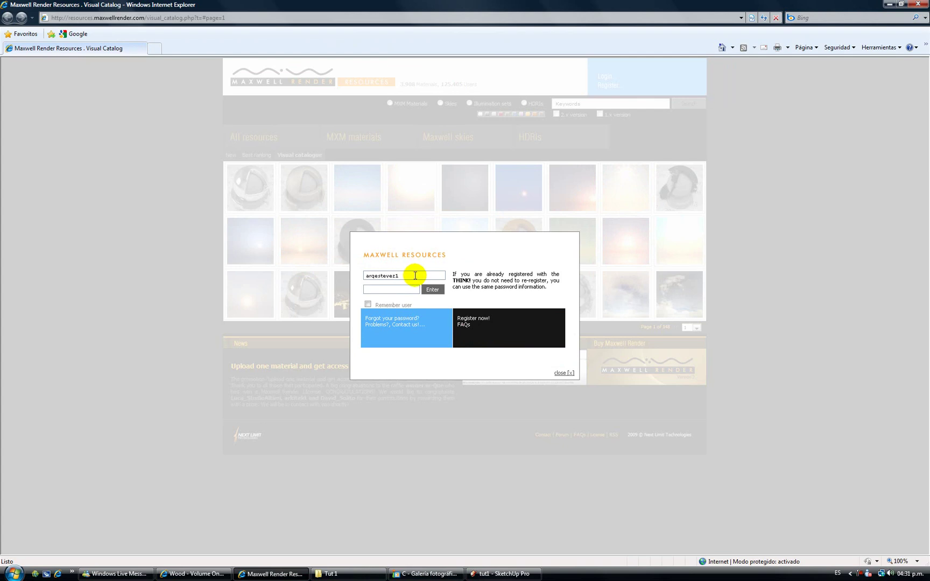
{"action": "key", "text": "Return"}
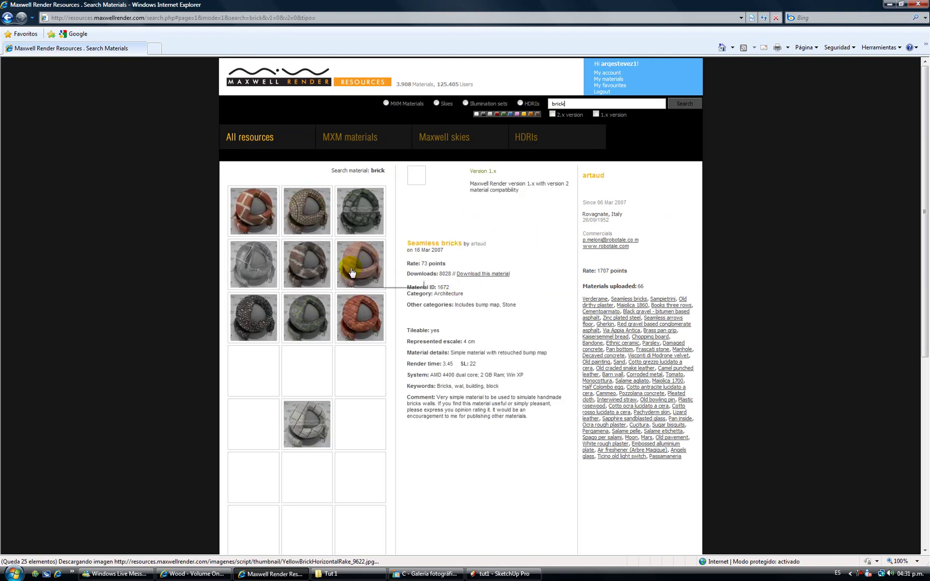
- Browse the brick material results and open the details of the Old Brick - cleaned - interior material
{"action": "scroll", "coordinate": [376, 288], "scroll_direction": "down", "scroll_amount": 3}
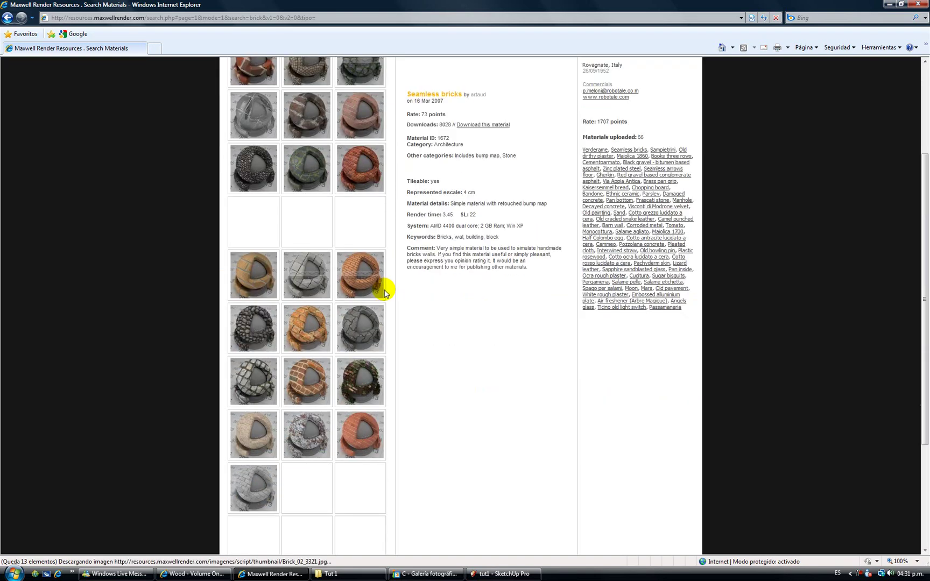
{"action": "scroll", "coordinate": [385, 293], "scroll_direction": "up", "scroll_amount": 3}
{"action": "scroll", "coordinate": [384, 292], "scroll_direction": "down", "scroll_amount": 2}
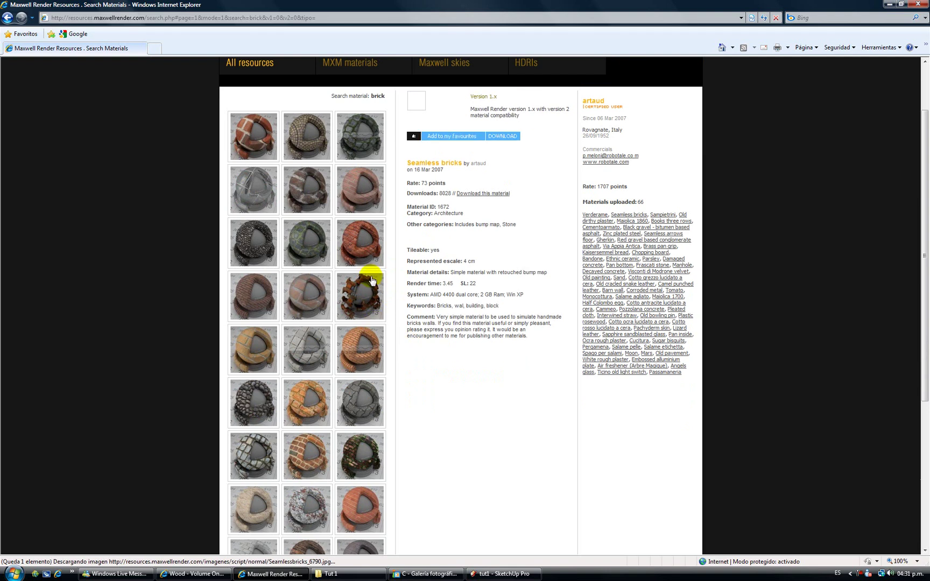
{"action": "left_click", "coordinate": [366, 255]}
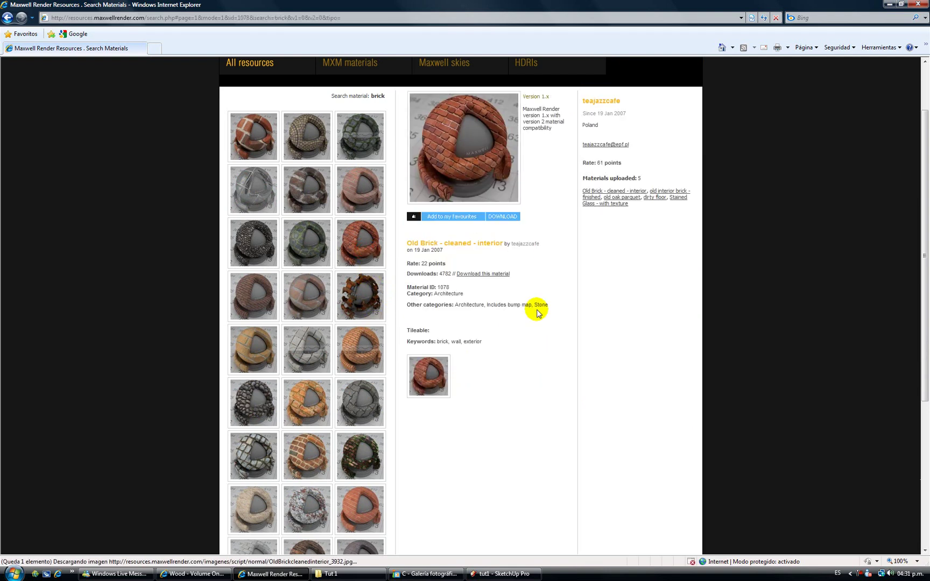
{"action": "scroll", "coordinate": [500, 345], "scroll_direction": "down", "scroll_amount": 2}
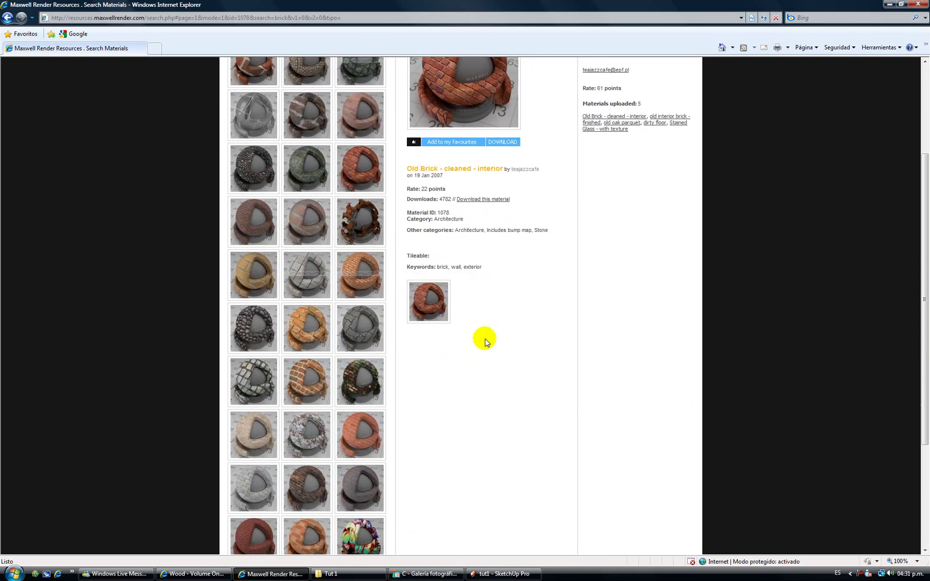
{"action": "scroll", "coordinate": [447, 345], "scroll_direction": "down", "scroll_amount": 2}
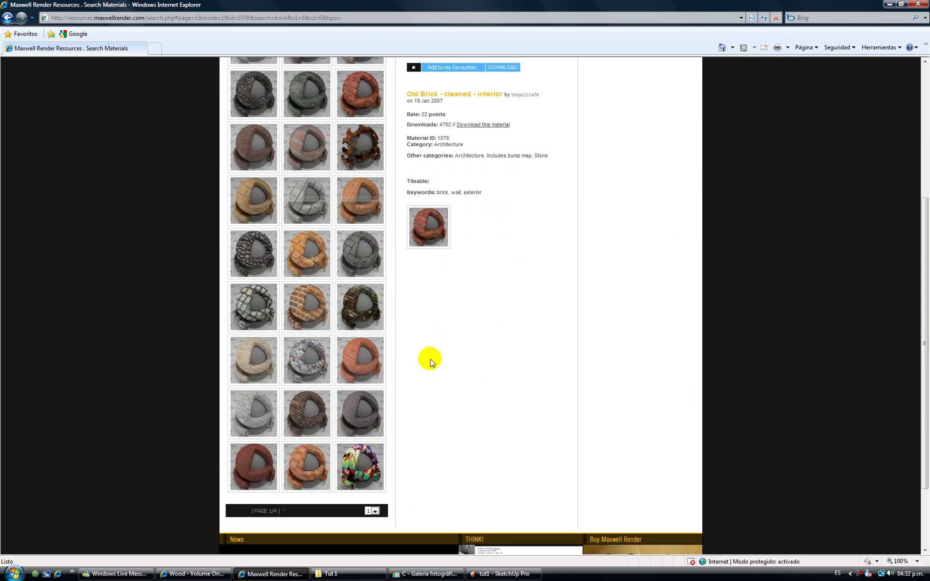
{"action": "scroll", "coordinate": [430, 358], "scroll_direction": "up", "scroll_amount": 6}
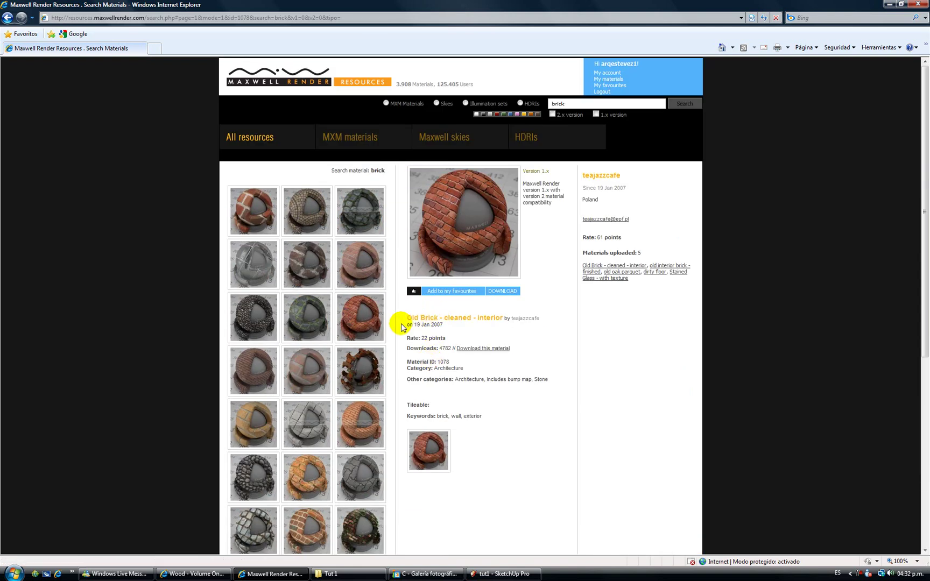
- Search the materials for "sand" and open the details of the Sand material
{"action": "double_click", "coordinate": [574, 104]}
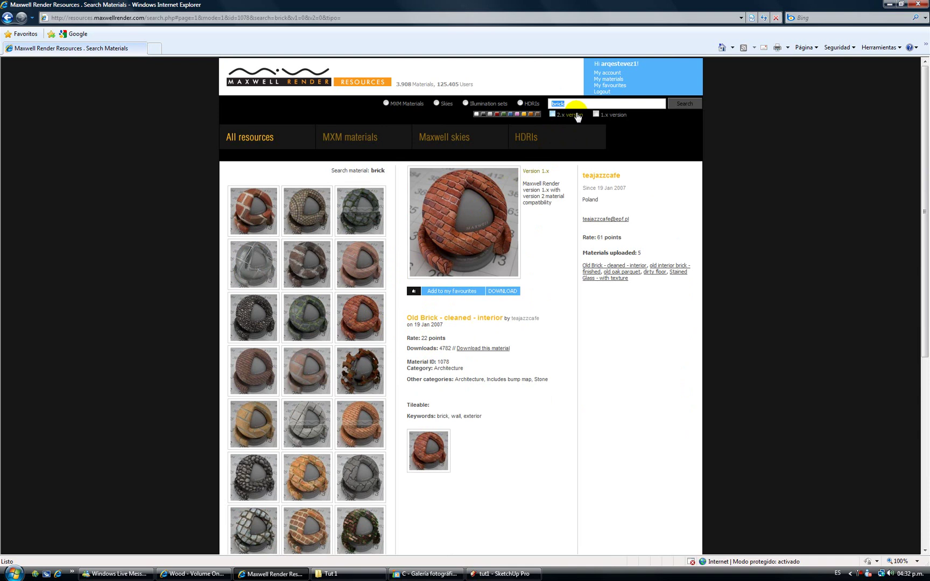
{"action": "key", "text": "Return"}
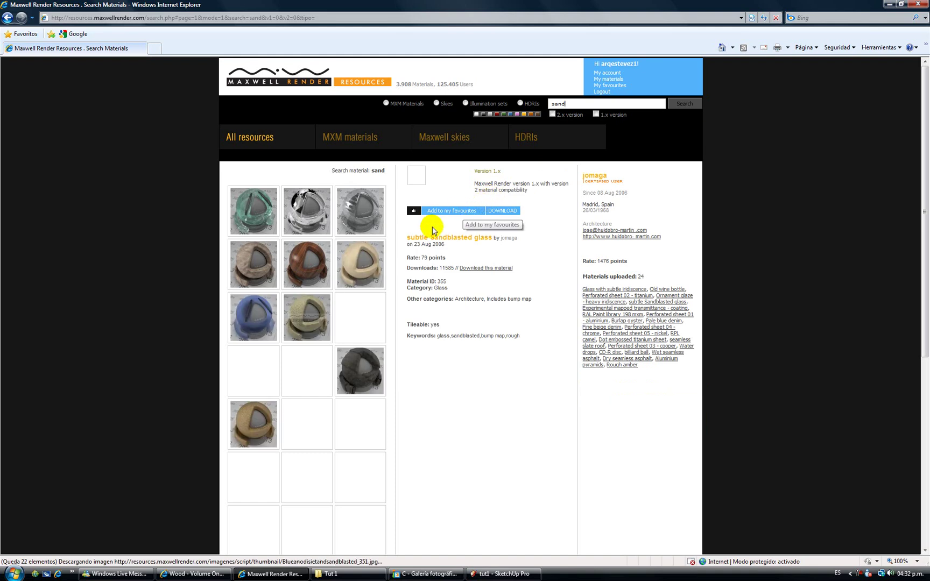
{"action": "left_click", "coordinate": [259, 266]}
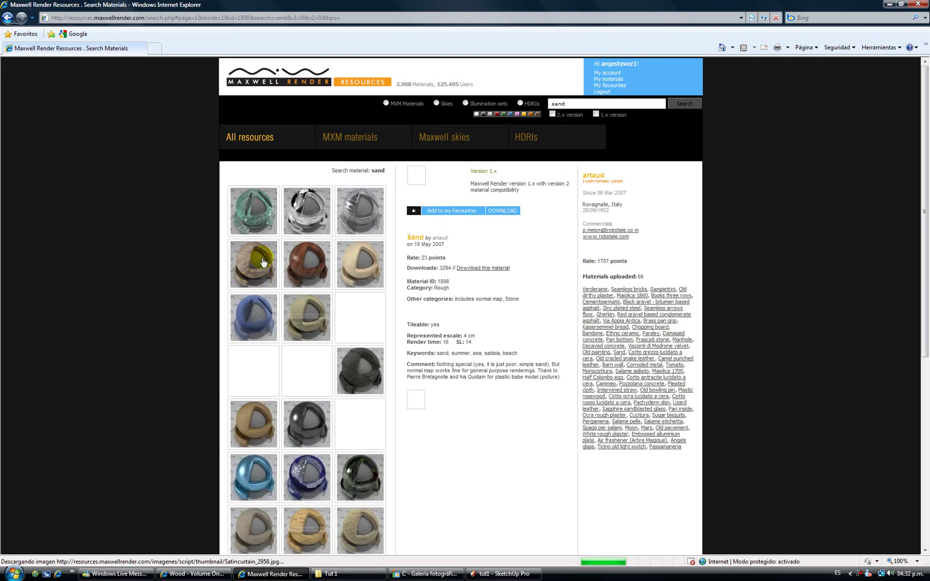